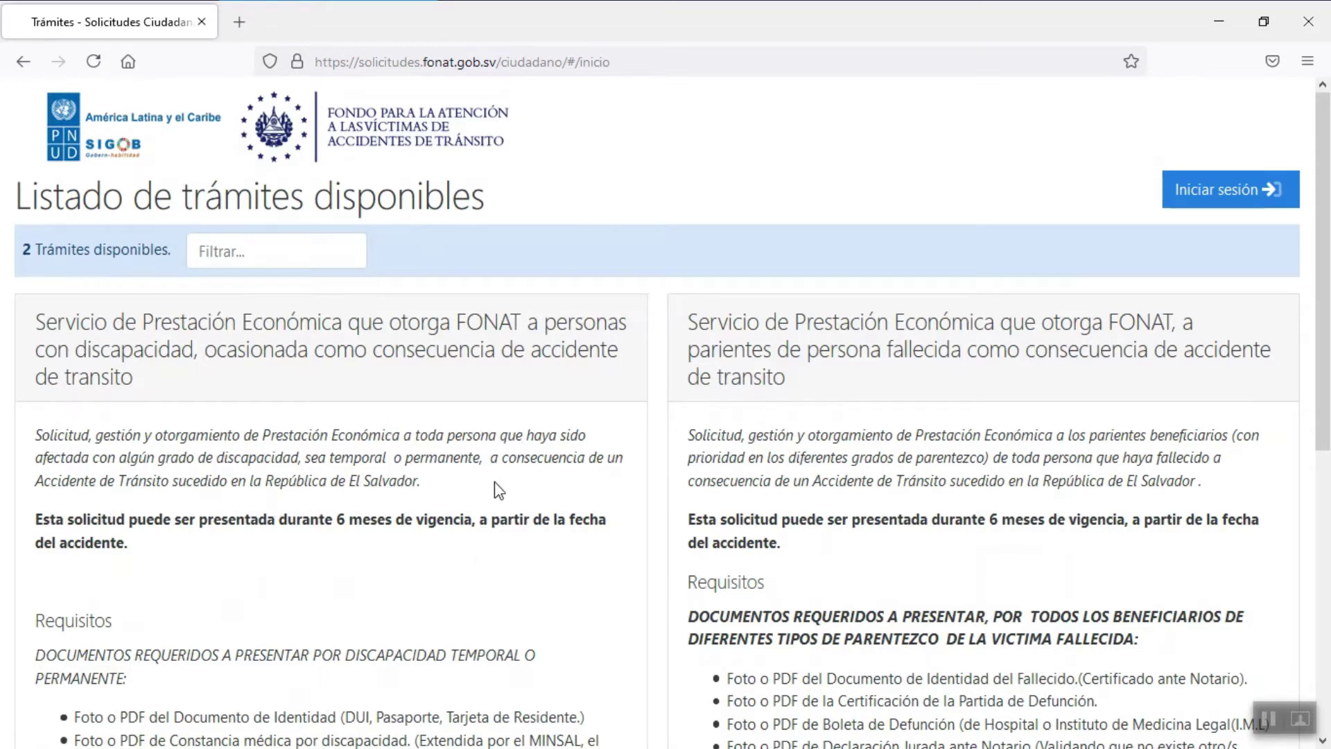
Review the requirements of the available procedures and start the economic benefit procedure for people disabled by a traffic accident
scroll(494, 481, down, 4)
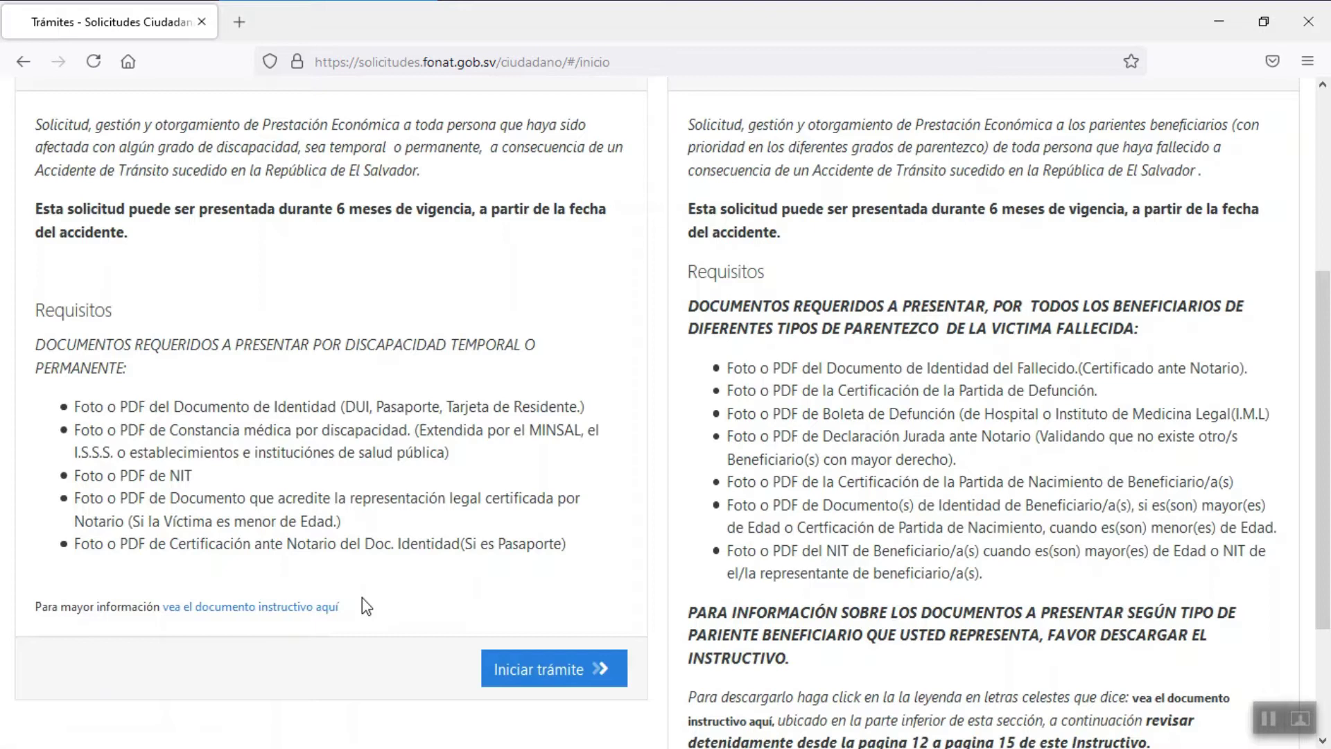
scroll(280, 585, up, 5)
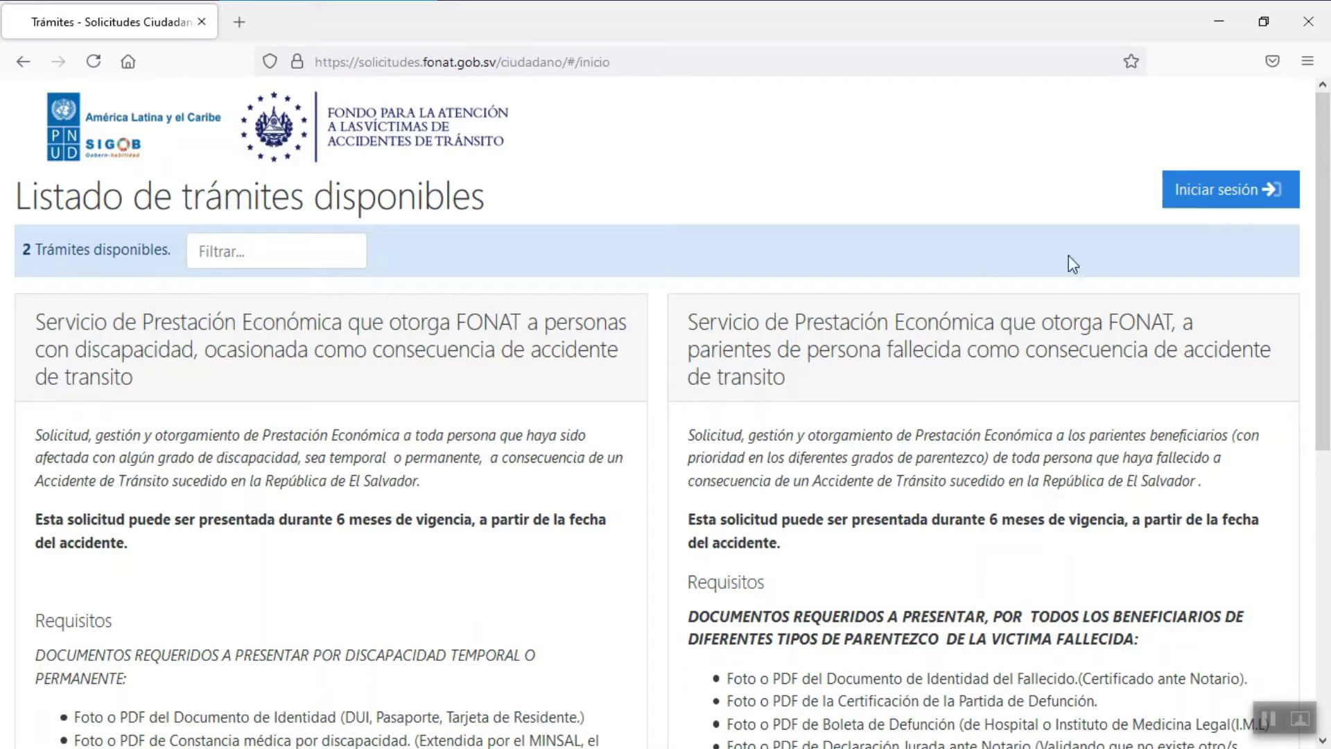
scroll(534, 573, down, 4)
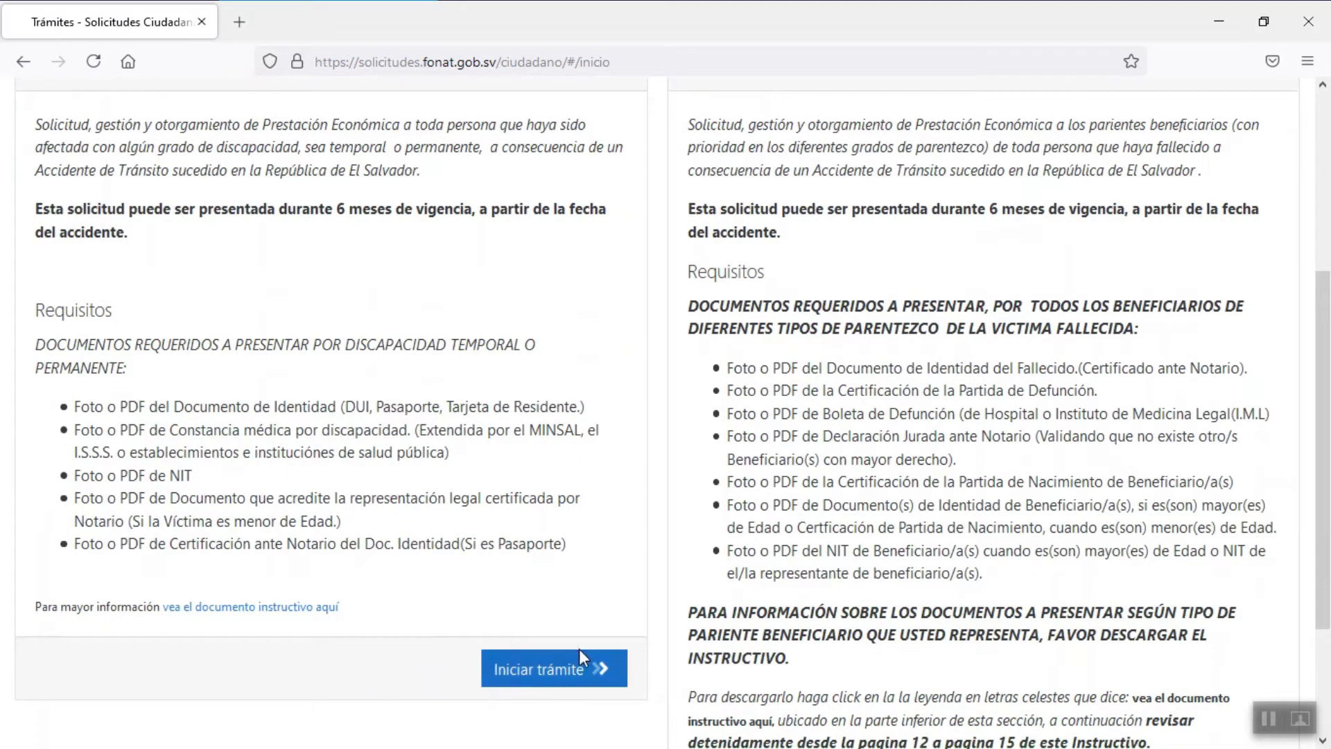
click(555, 678)
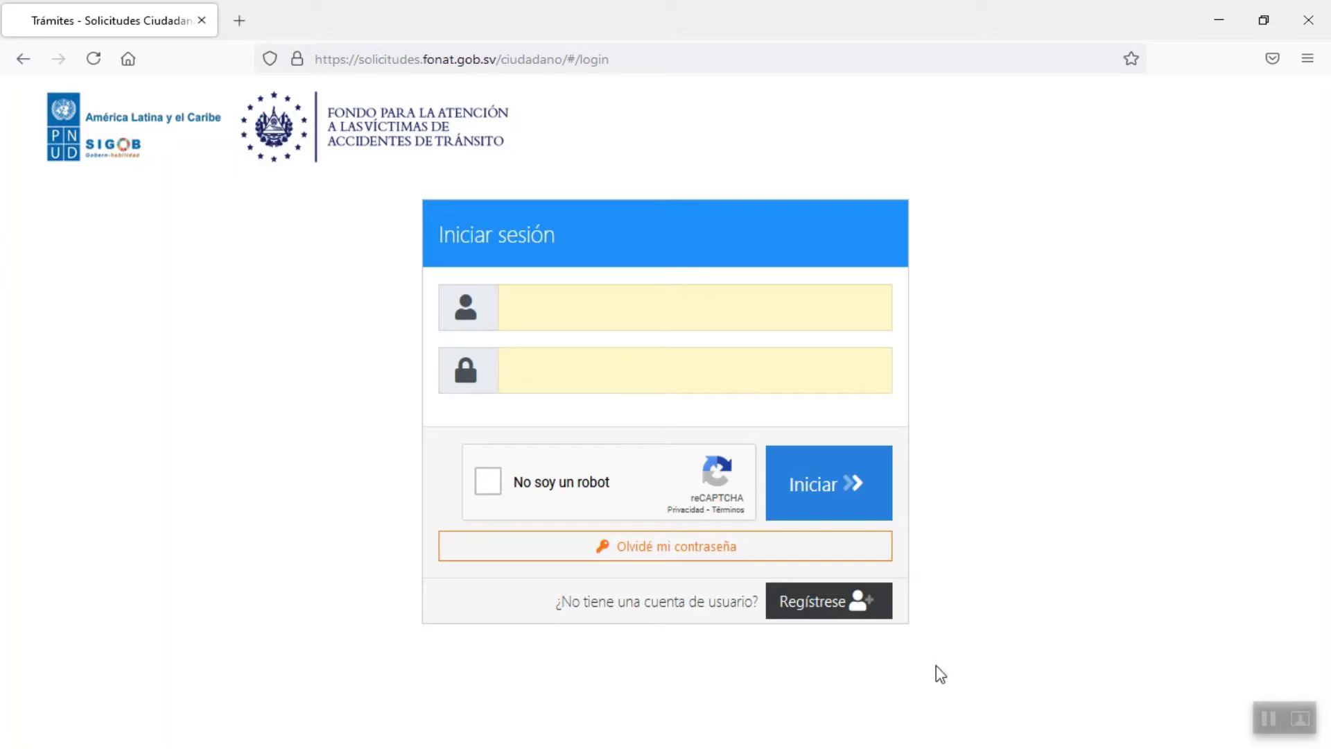
Register a new user with the personal data, home address and account password, complete the robot check, and save the registration
click(832, 610)
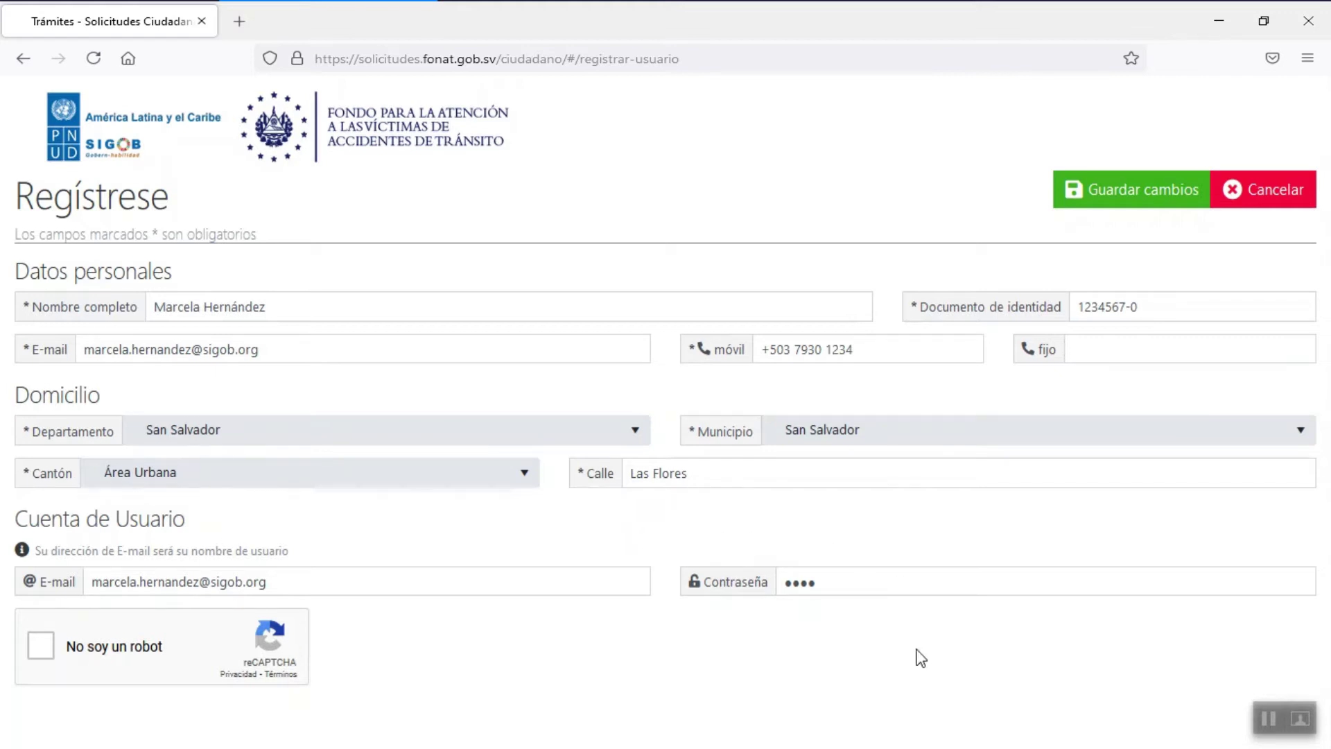
click(41, 645)
click(1130, 199)
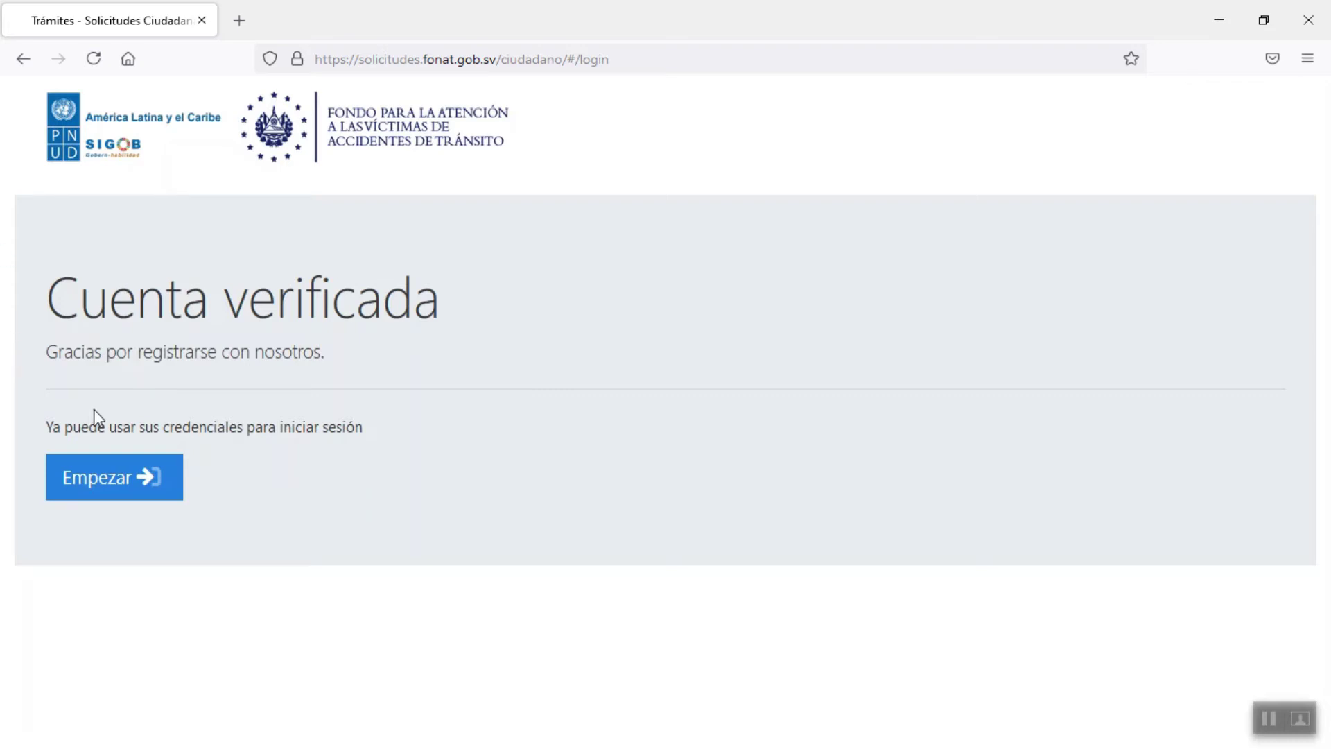
Proceed from the account verification page and sign in with the registered credentials, completing the robot check
click(111, 488)
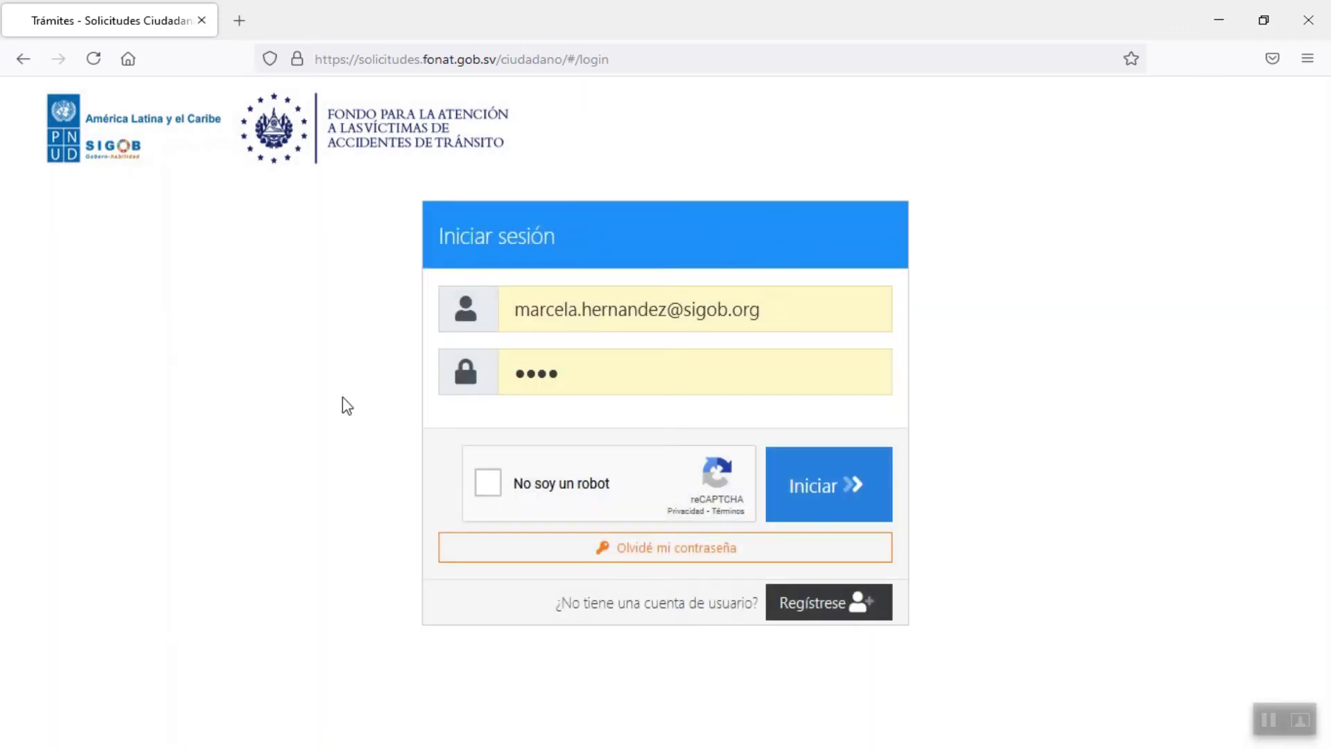
click(488, 481)
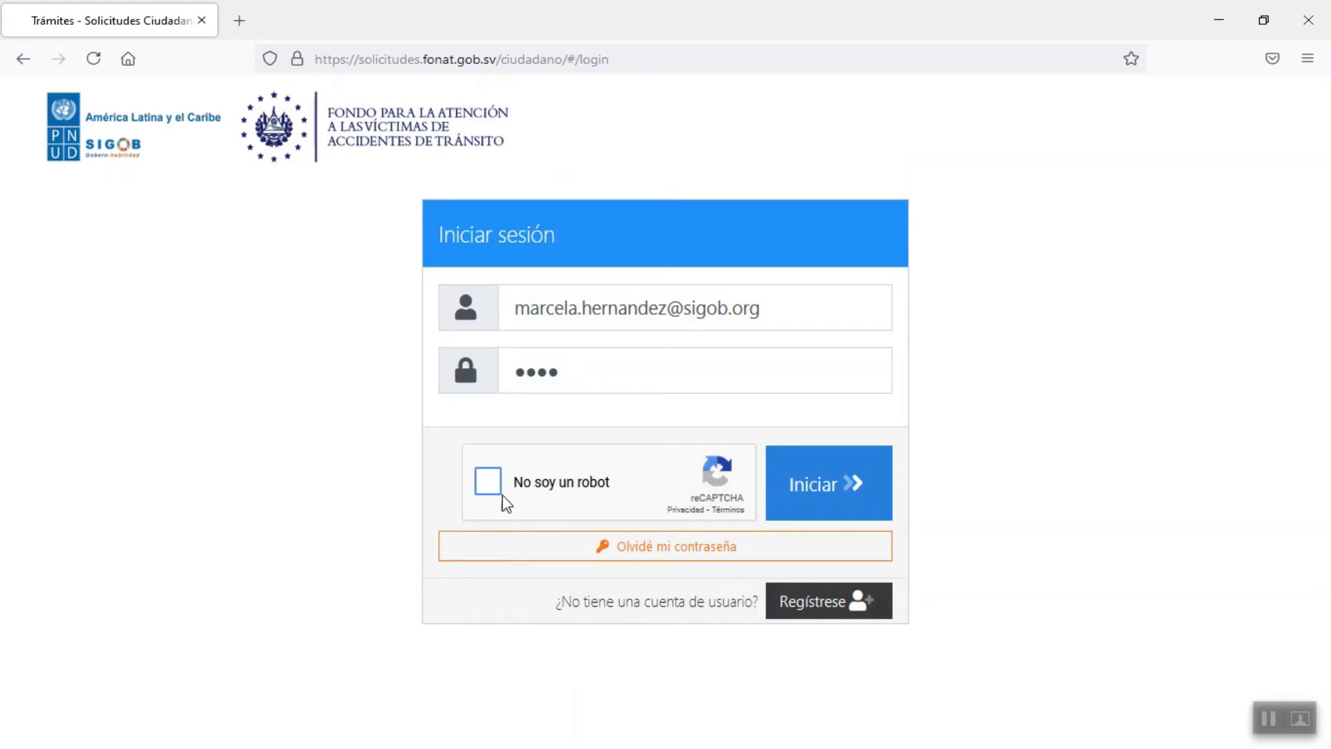
click(523, 488)
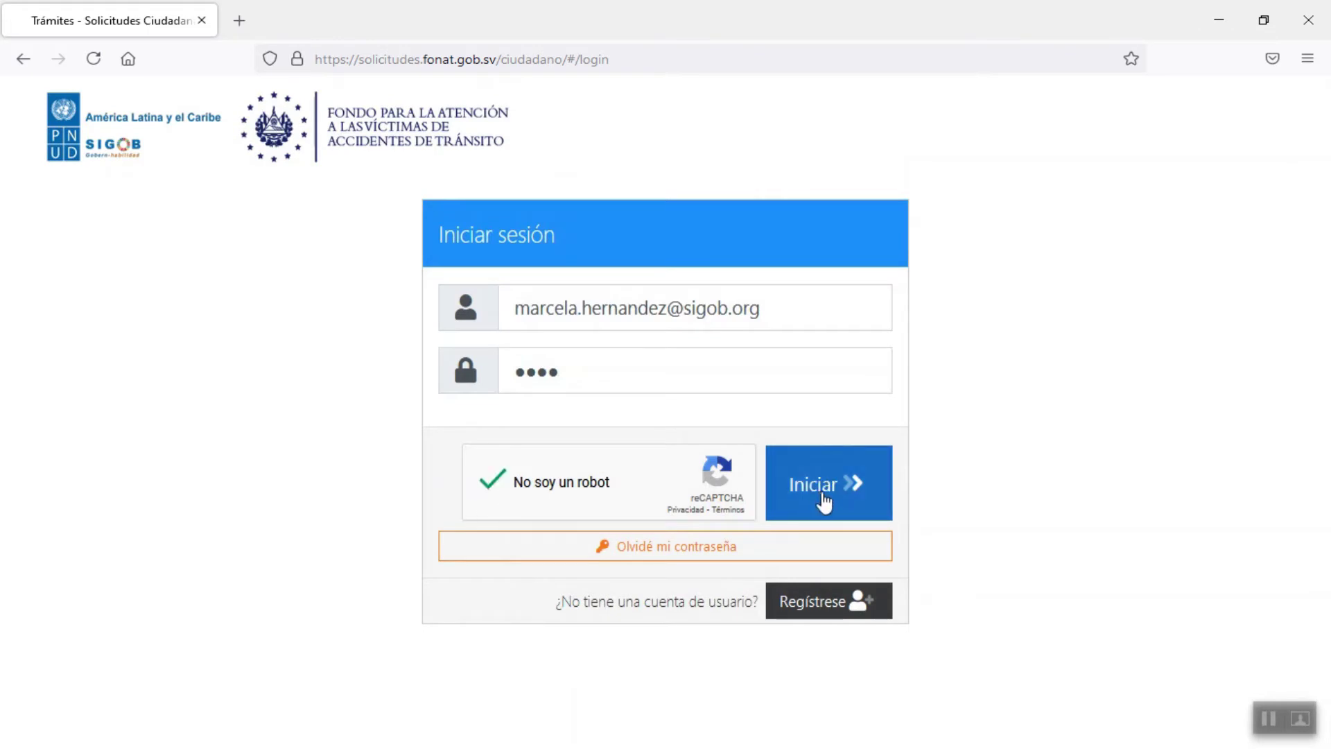
click(825, 493)
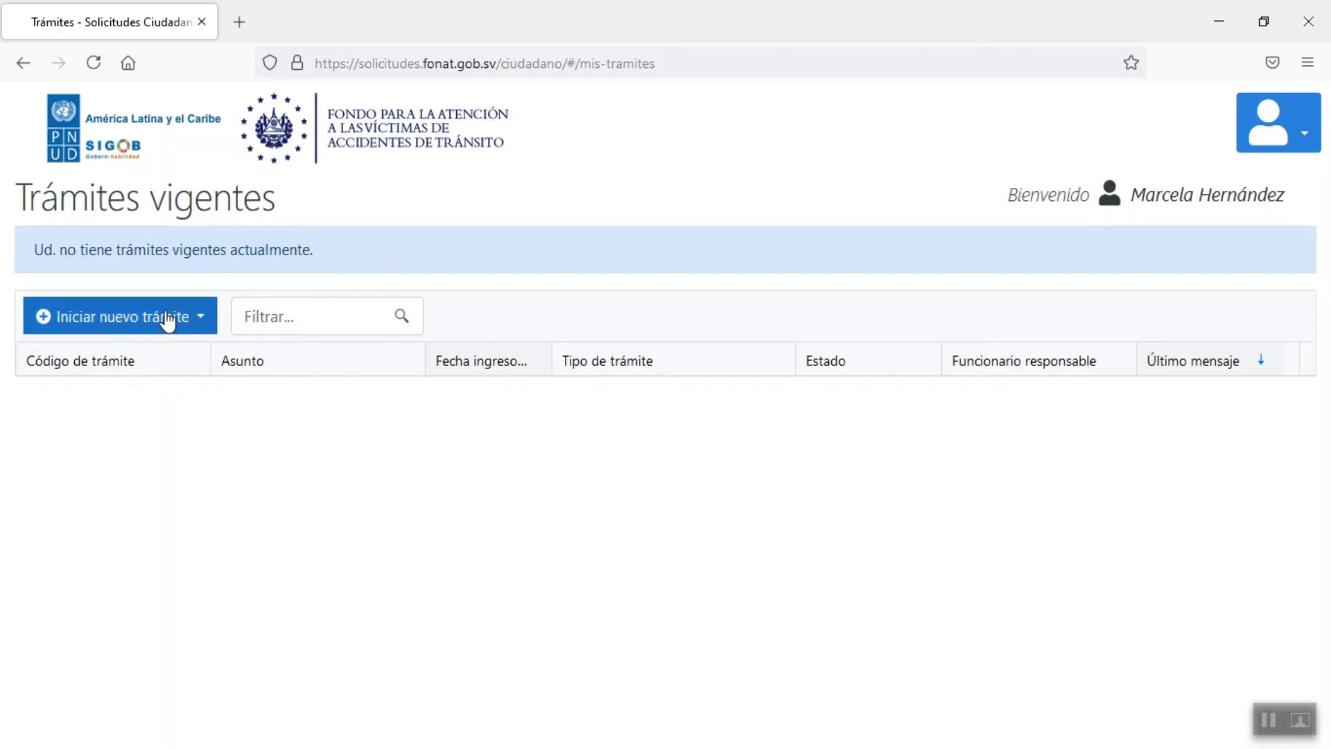
Start a new disability economic benefit request and set "Calidad en la que comparece" to 4.Beneficiario
click(205, 318)
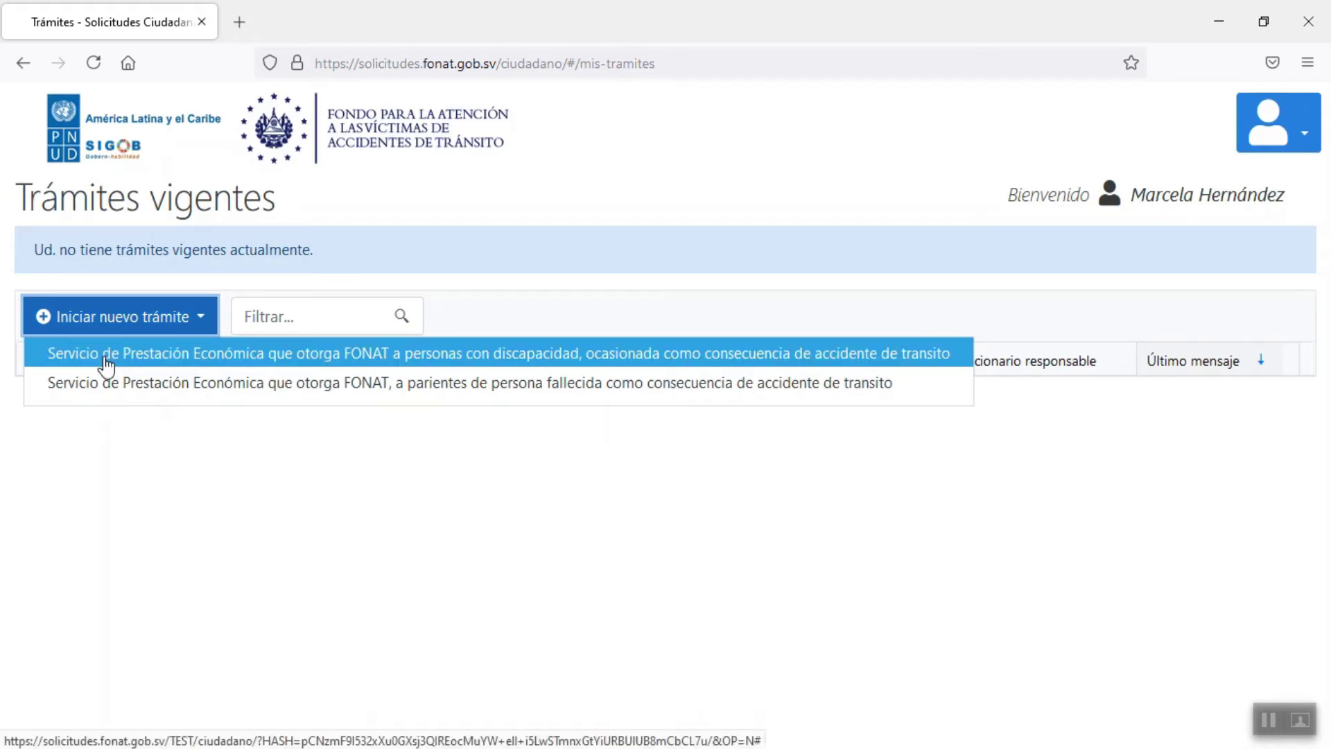
click(147, 361)
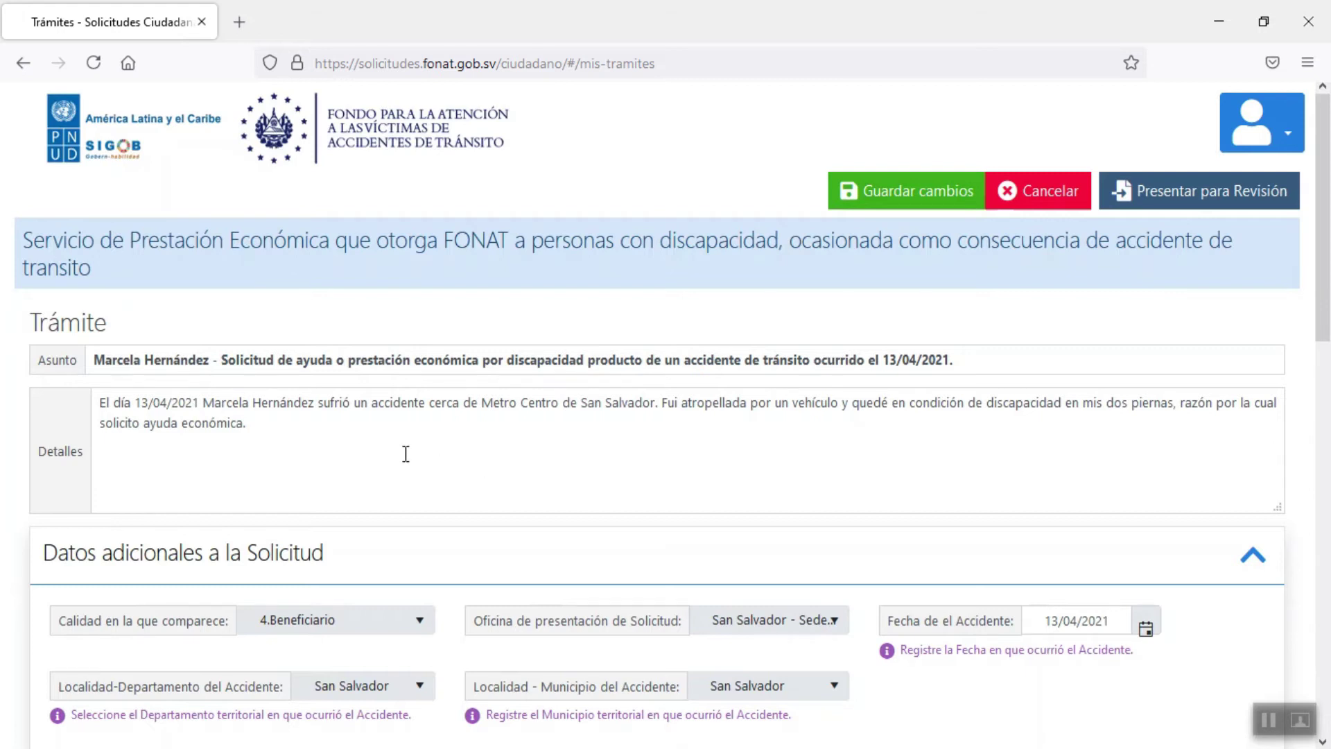
scroll(548, 433, down, 3)
scroll(563, 439, down, 3)
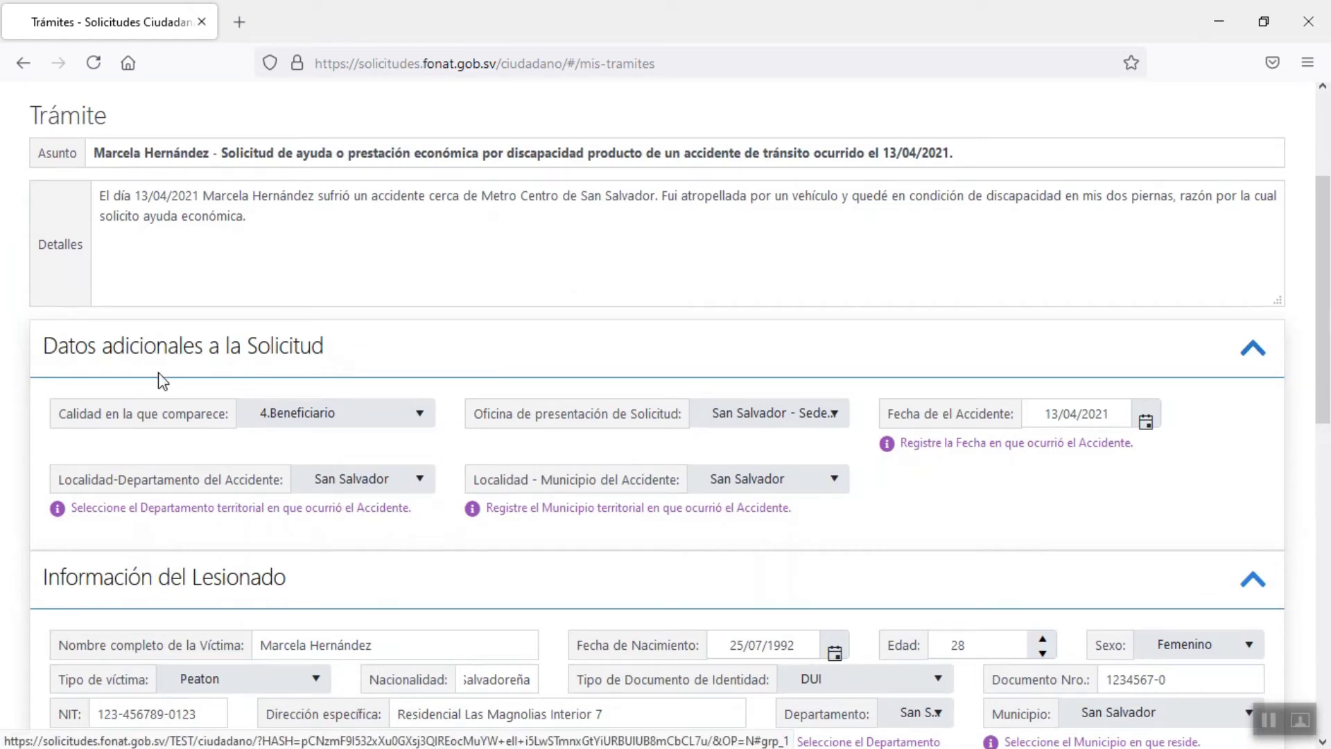
click(406, 418)
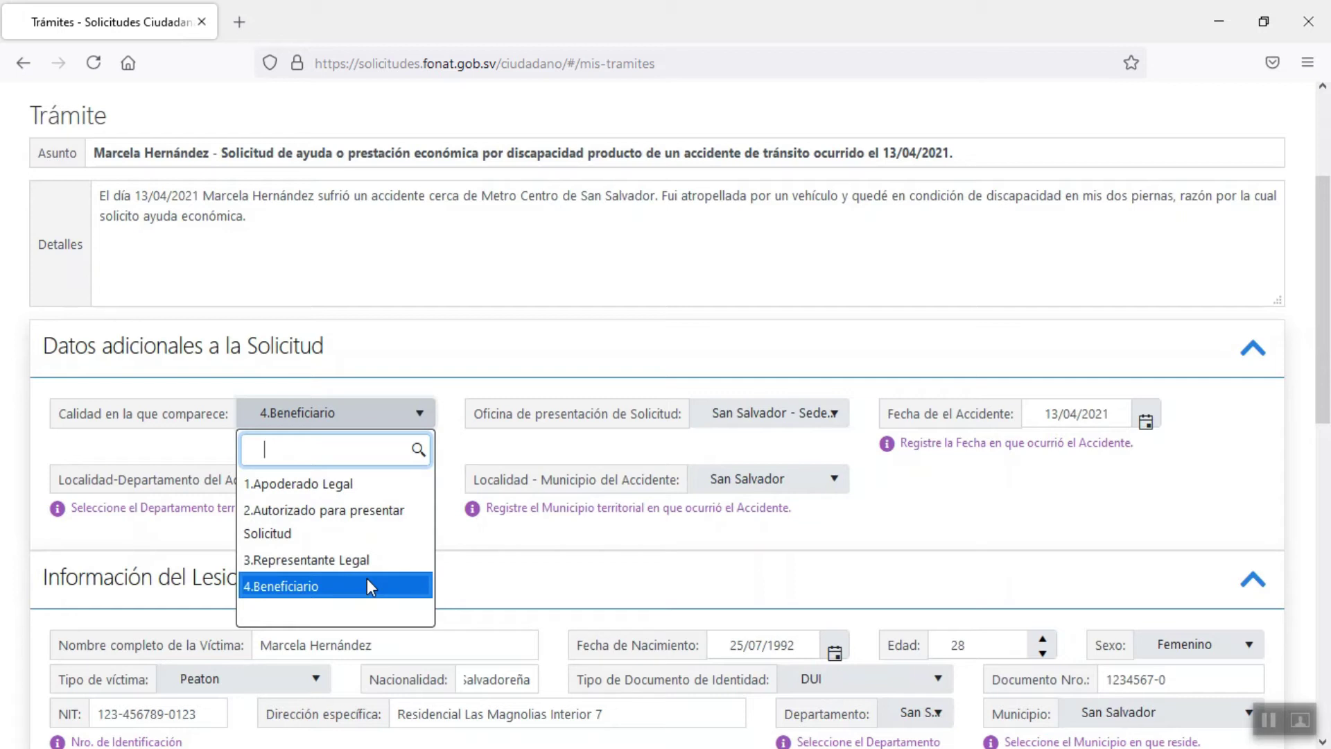
click(307, 584)
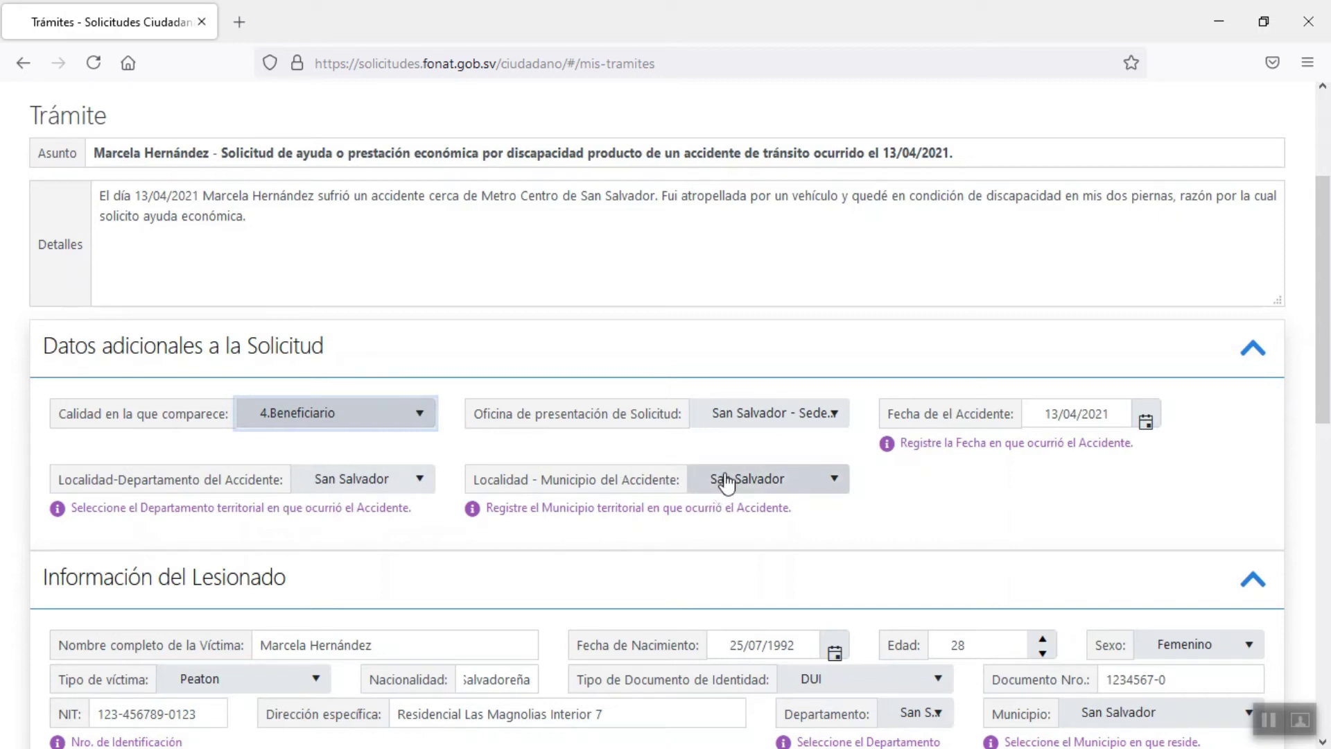
Attach DIU.pdf for the identity document, Constancia médica por discapacidad.pdf for the medical certificate and NIT.pdf for the tax identification requirement
scroll(725, 483, down, 2)
scroll(721, 483, down, 1)
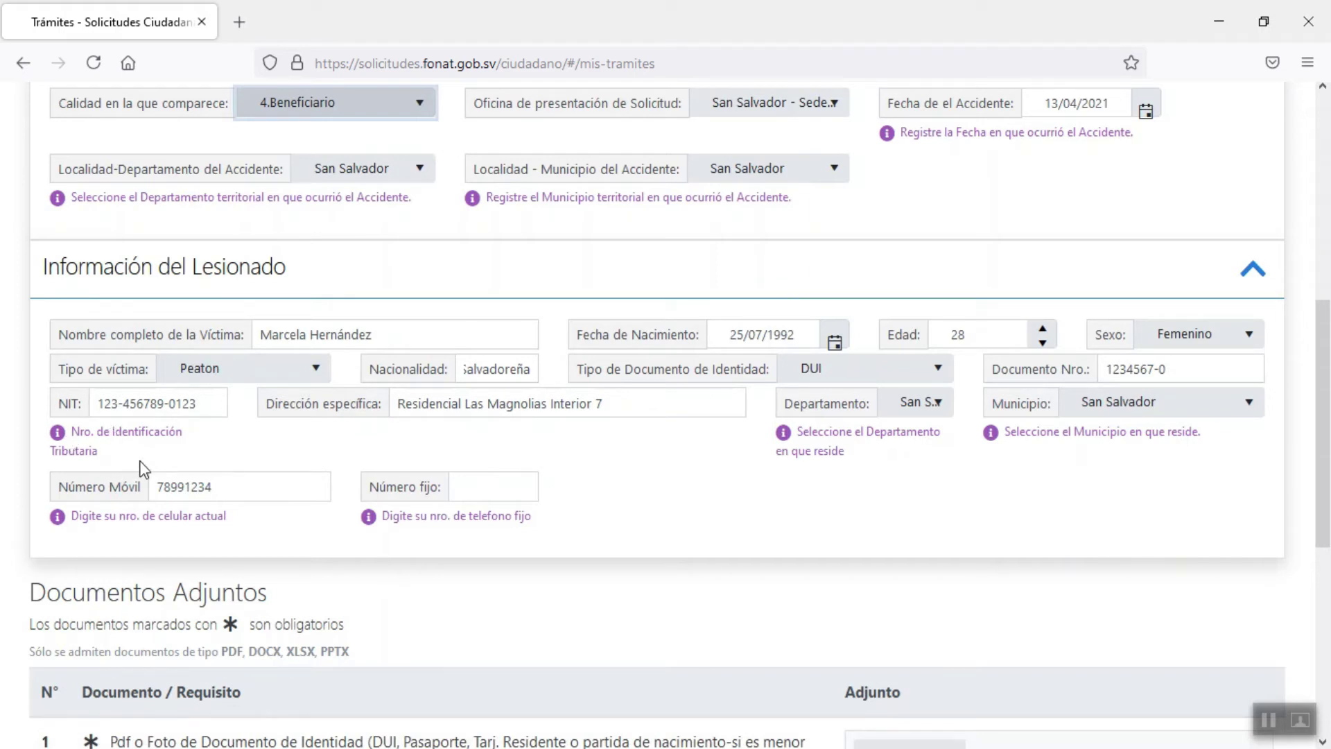
scroll(494, 488, down, 3)
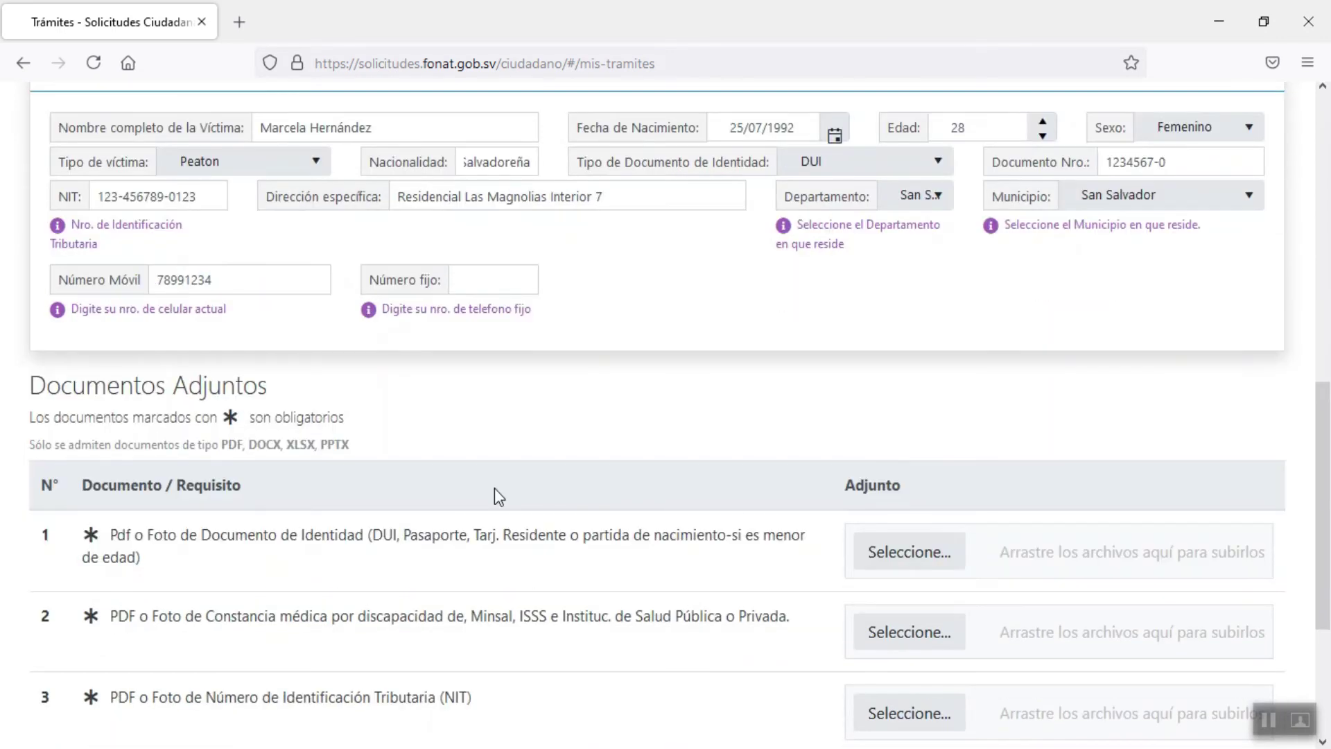
scroll(493, 488, down, 2)
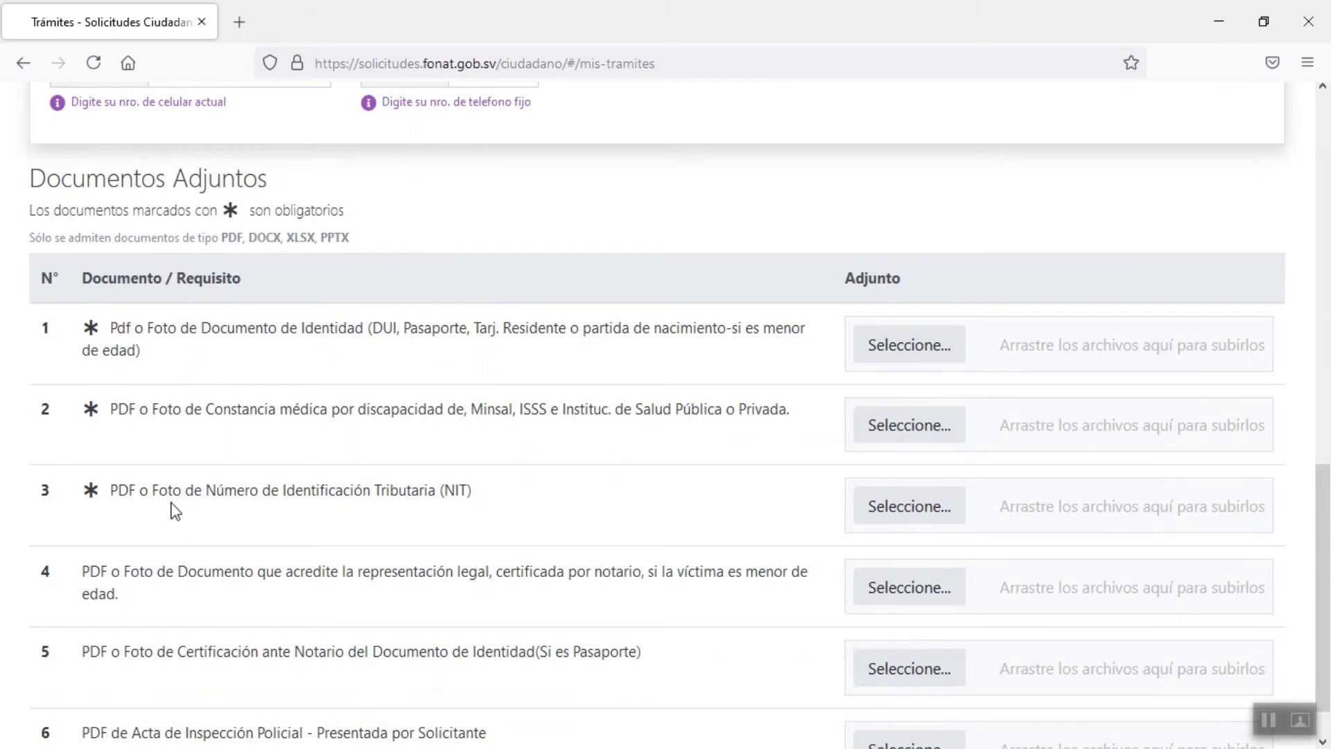
scroll(178, 575, up, 1)
scroll(177, 572, down, 2)
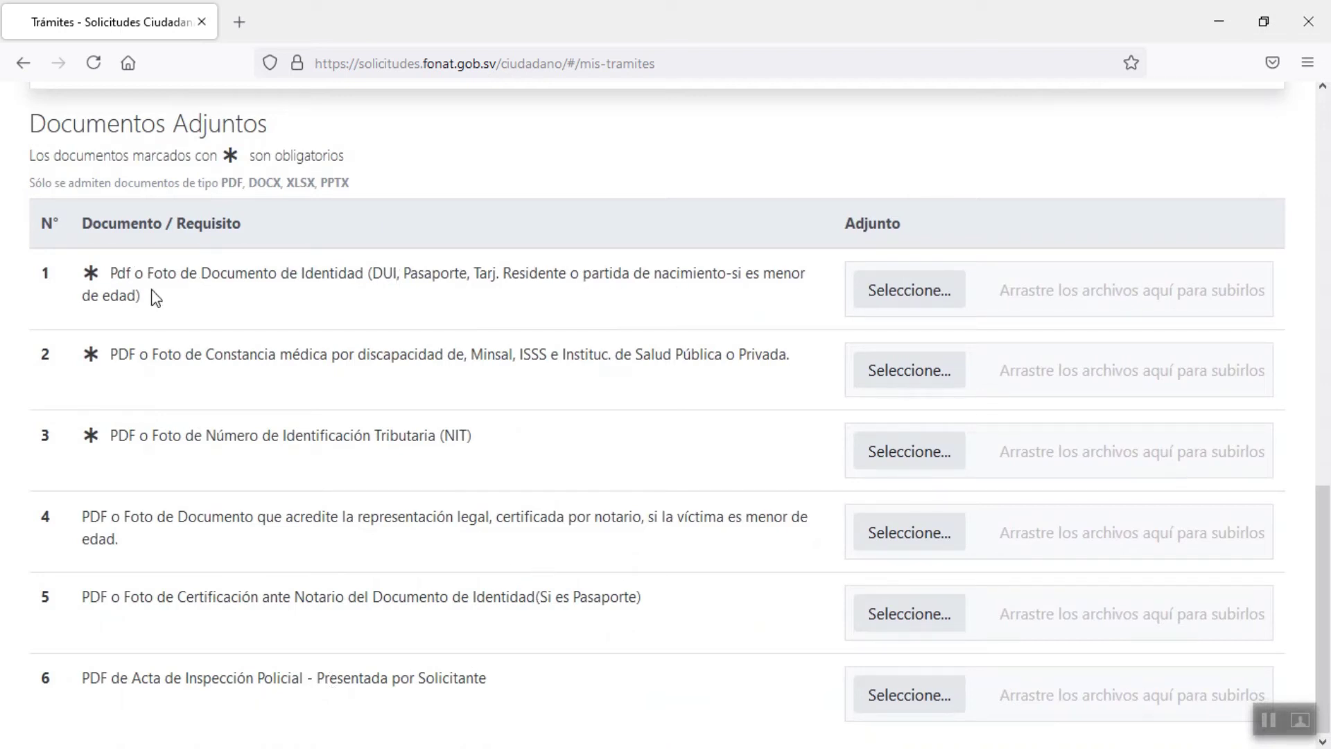
click(908, 291)
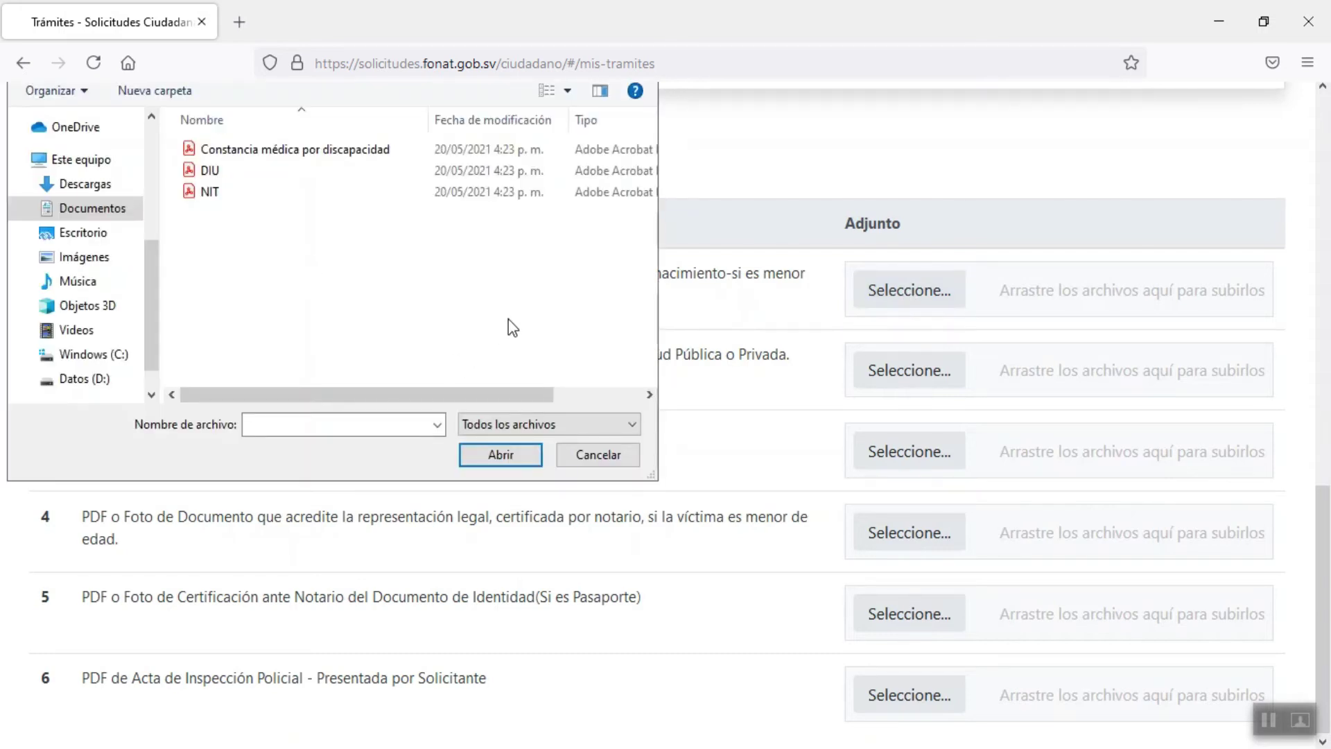
double_click(228, 171)
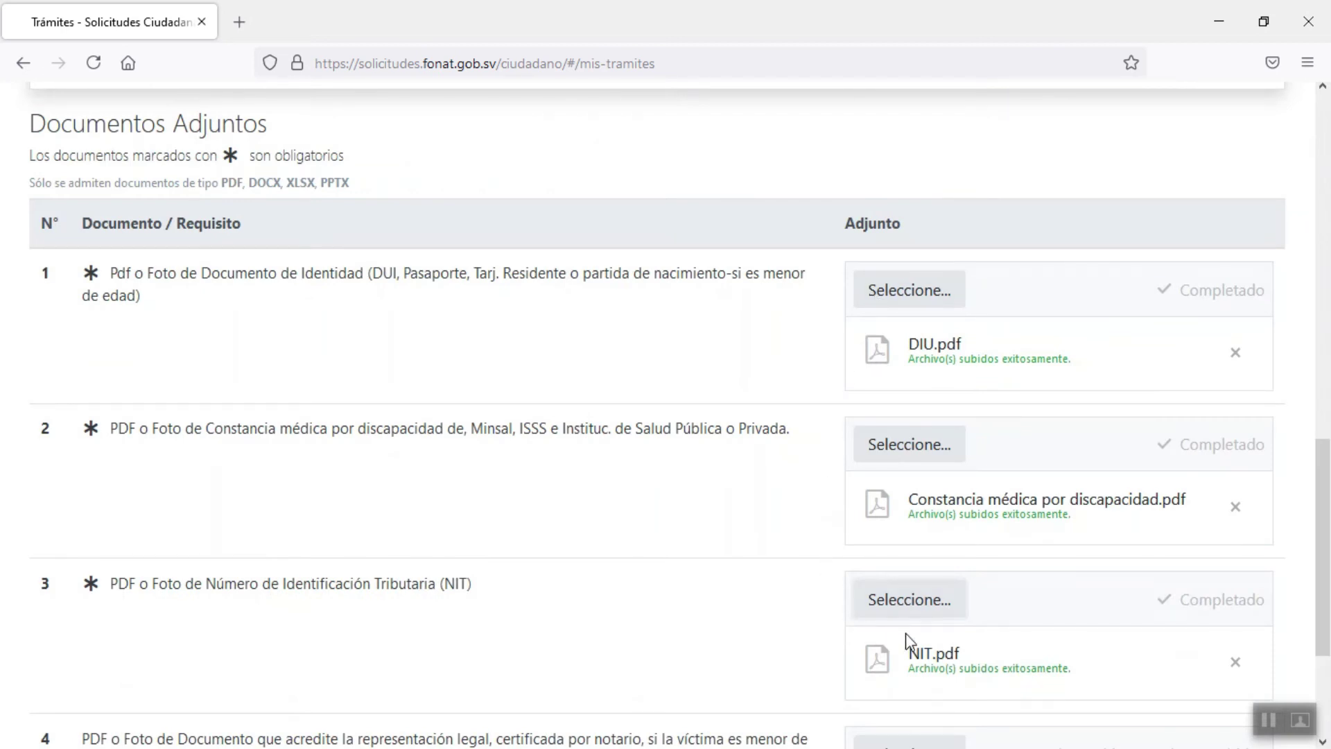
Check the attached documents and save the disability benefit request
scroll(668, 576, down, 2)
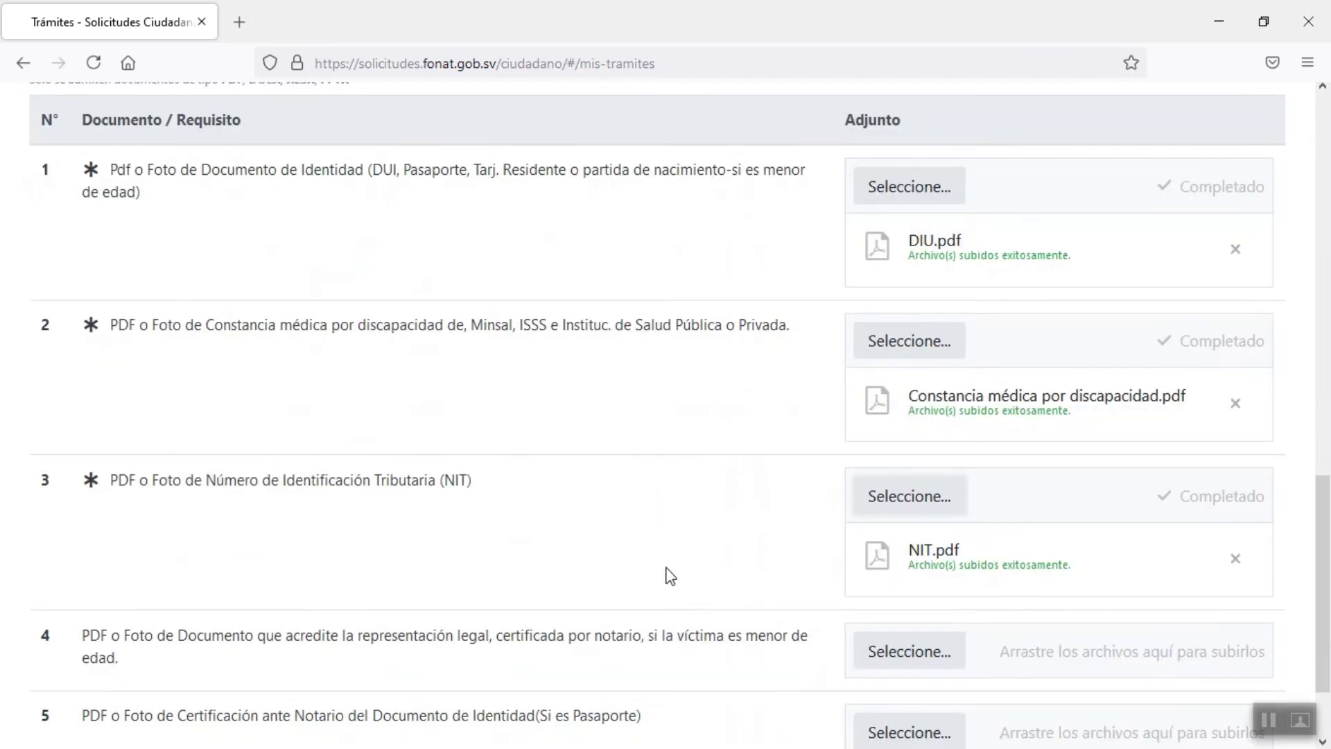
scroll(638, 529, up, 6)
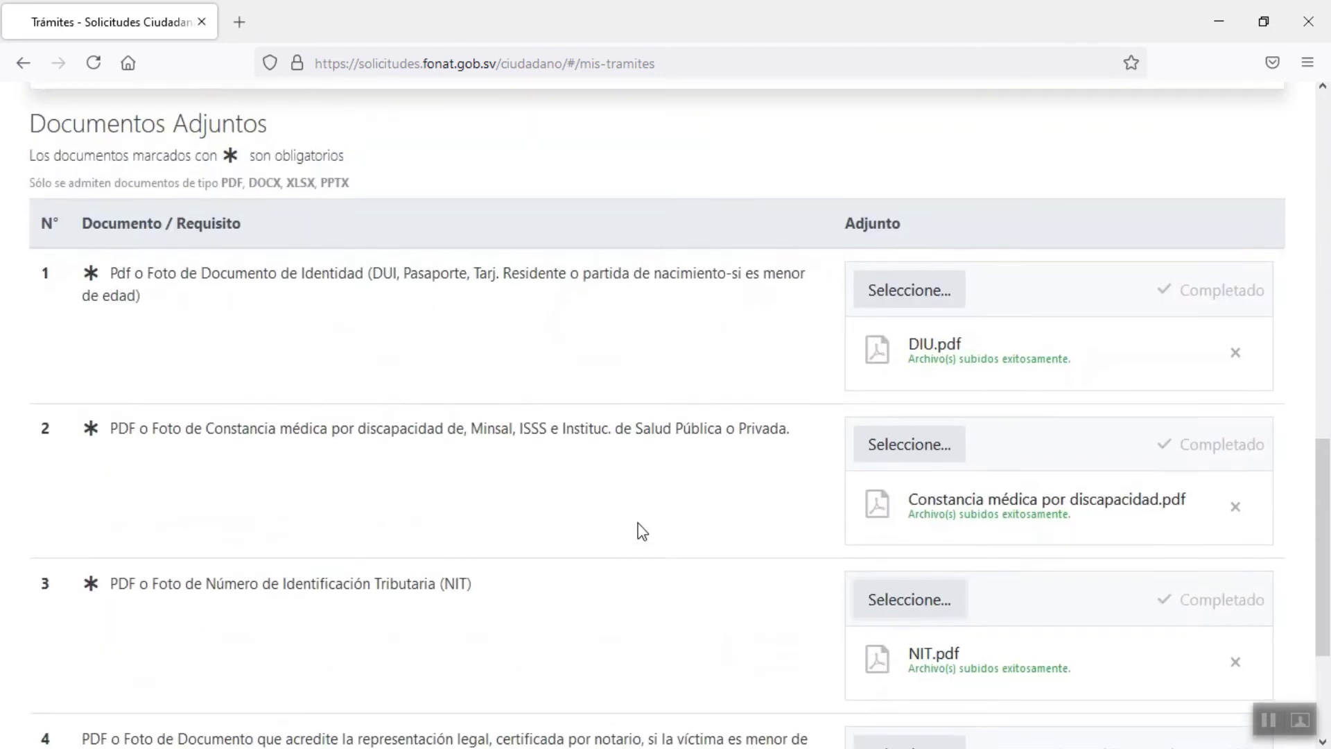
scroll(643, 531, up, 8)
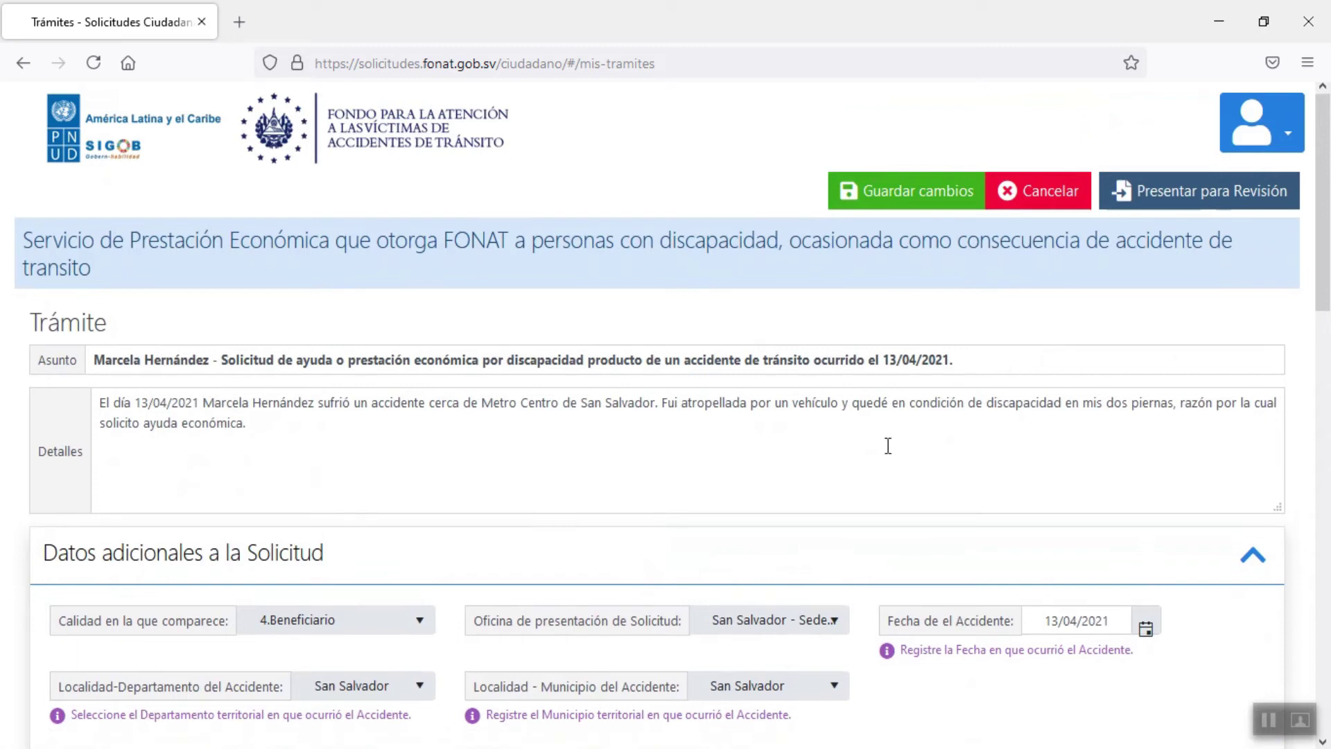
click(895, 207)
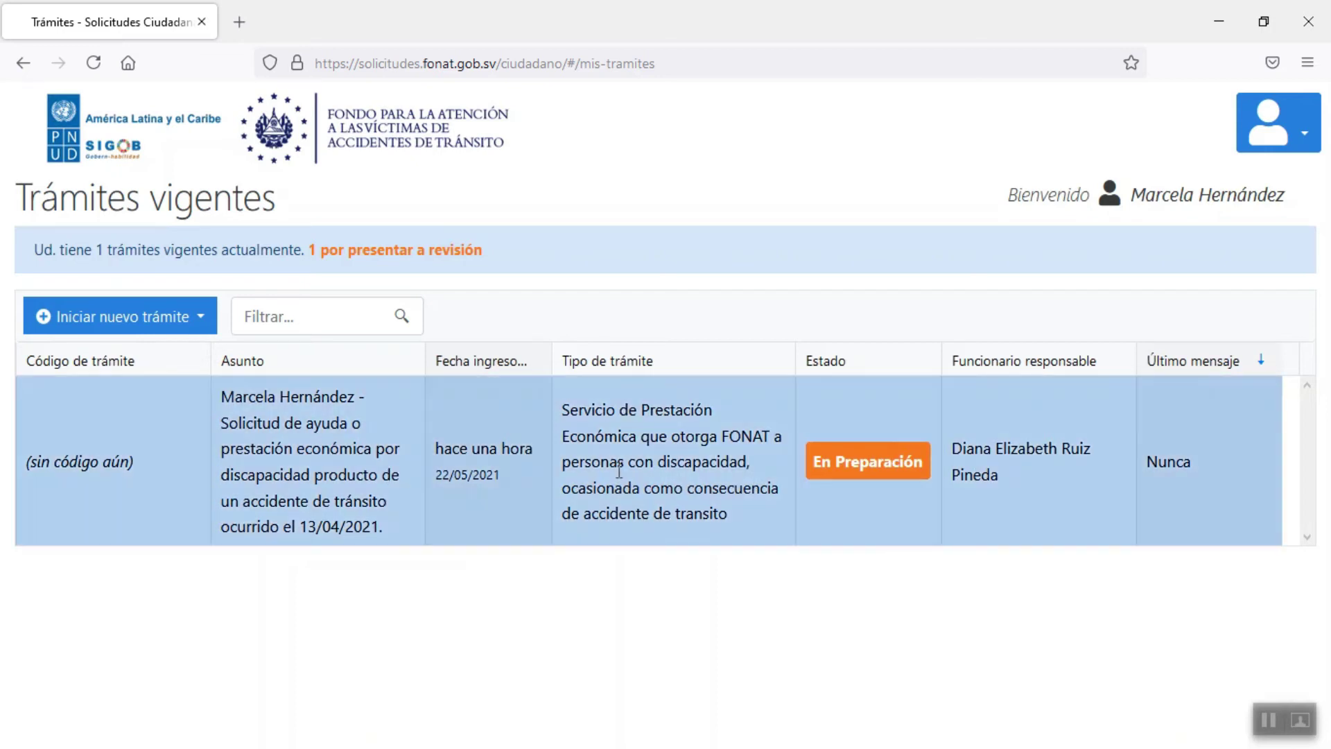
Open the saved request that is in preparation, check its data, and submit it for review with confirmation
double_click(617, 469)
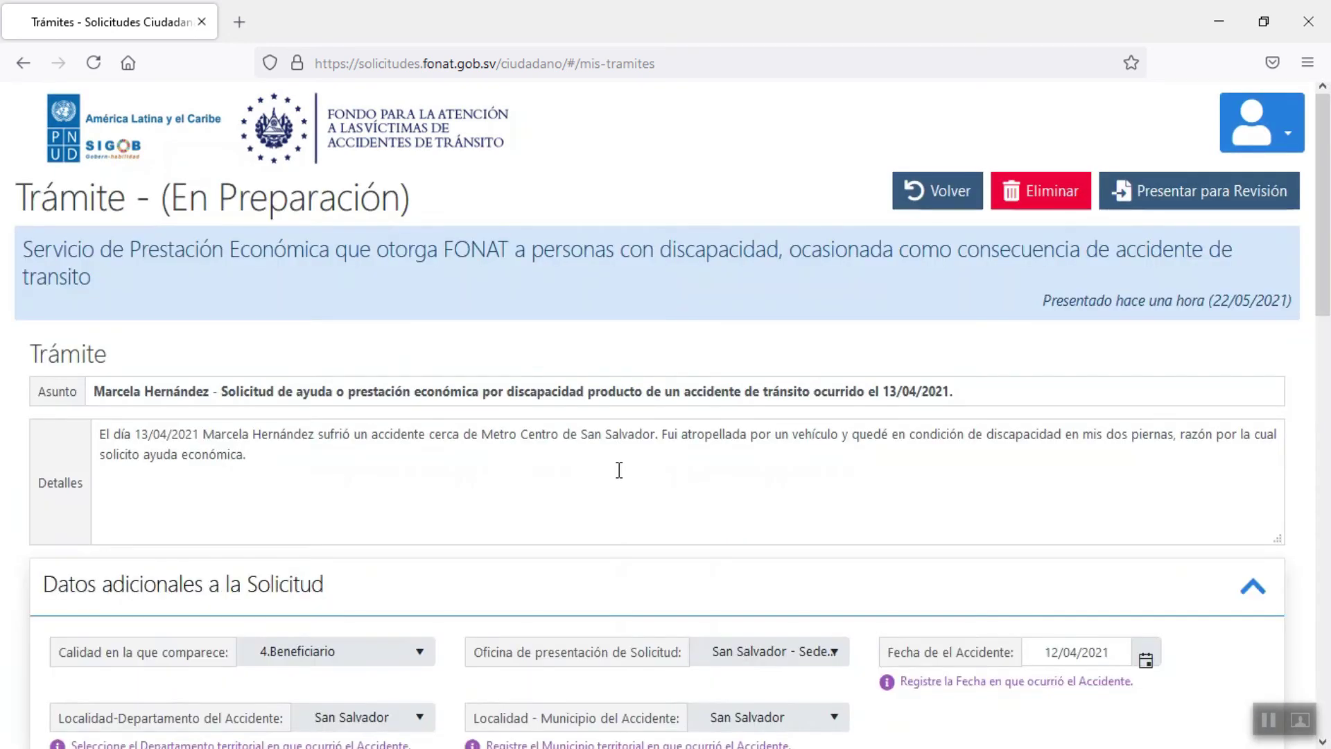
scroll(616, 520, down, 2)
scroll(613, 527, down, 9)
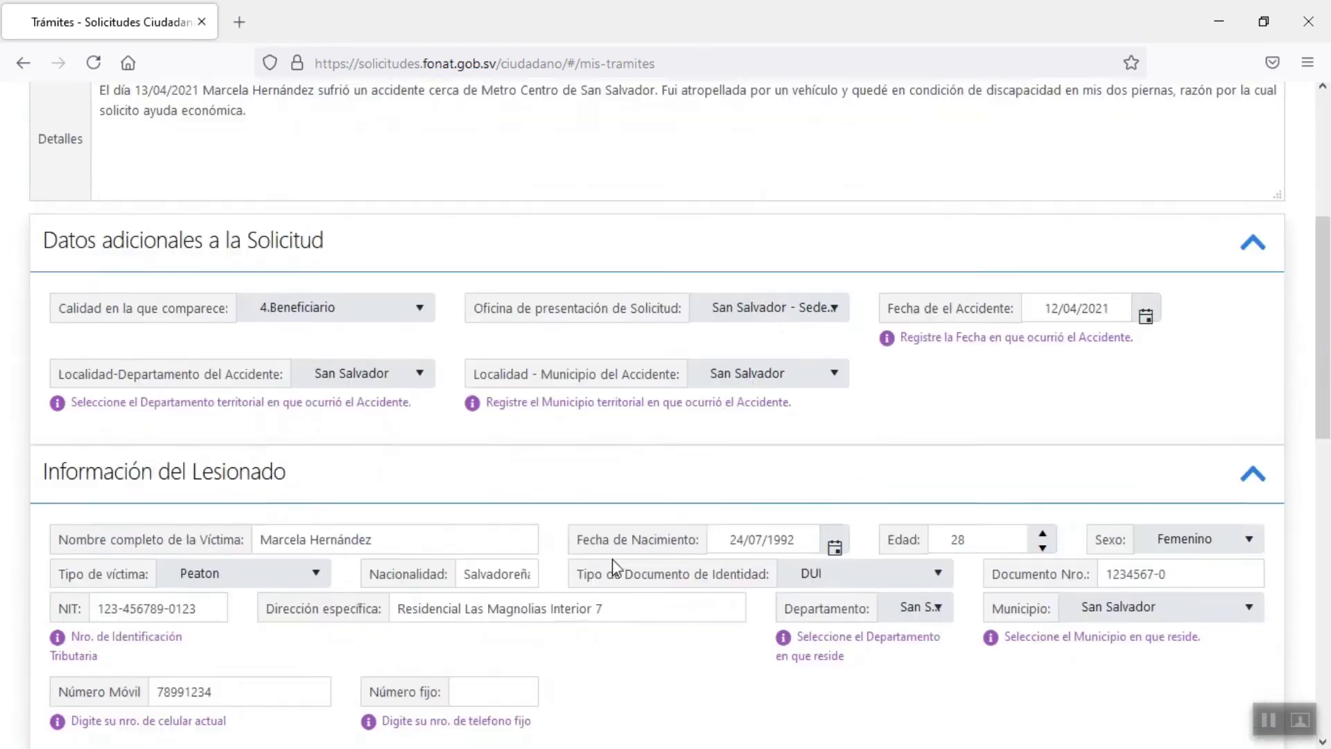
scroll(579, 371, up, 10)
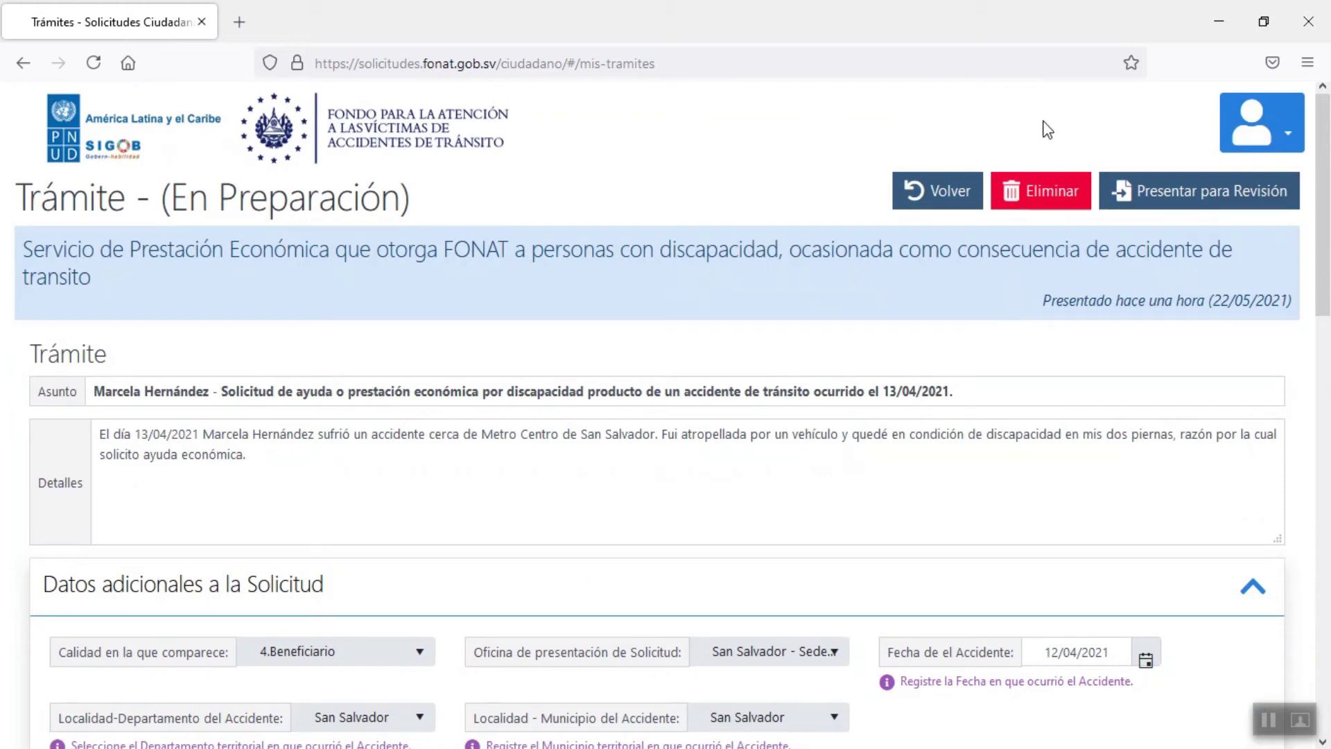
click(1214, 208)
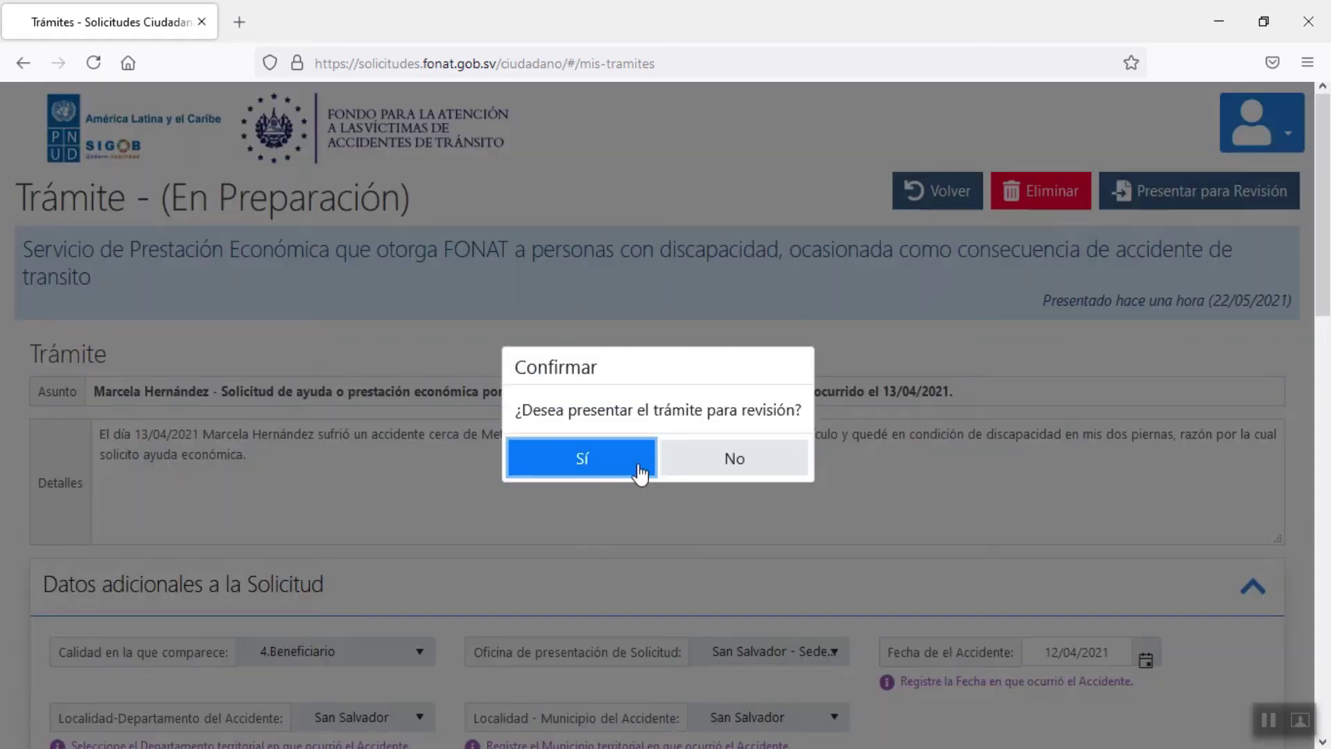
click(581, 457)
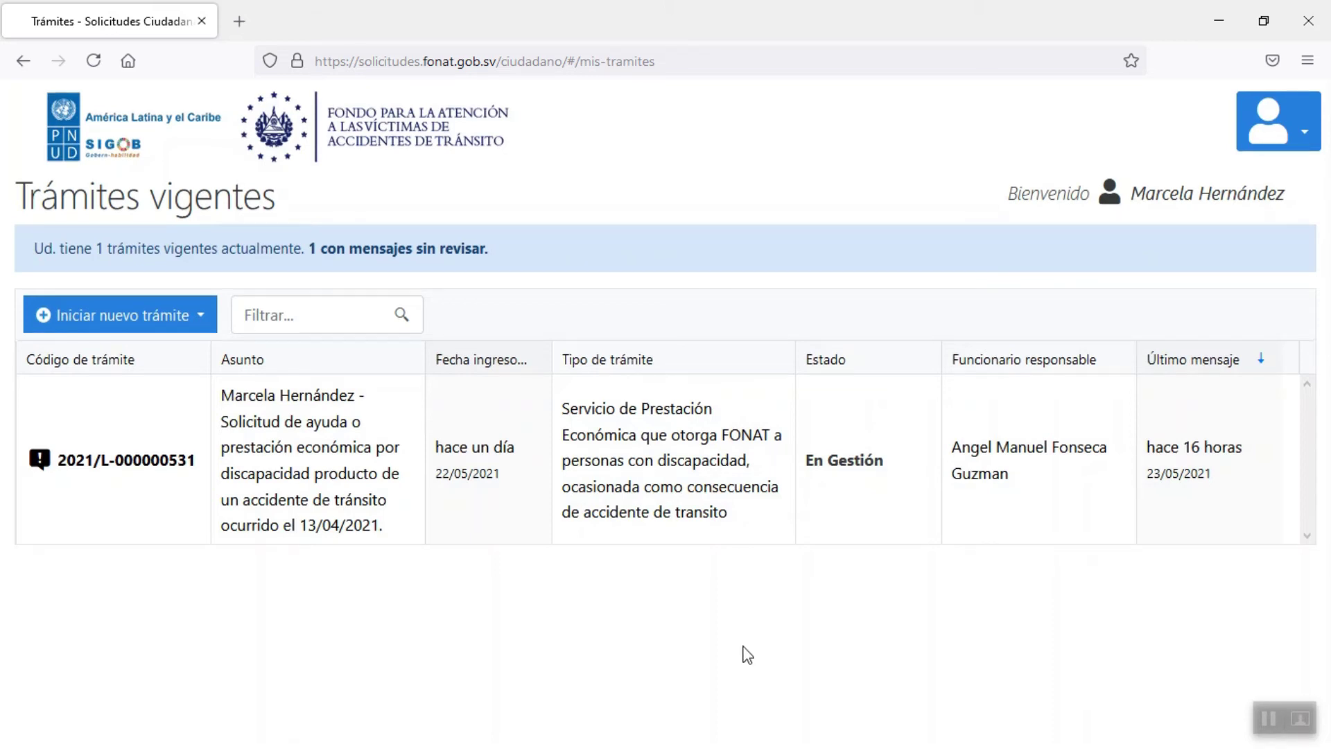
Open the submitted request and send the query "Quisiera saber para cuándo está listo el pago" to the responsible official
double_click(922, 459)
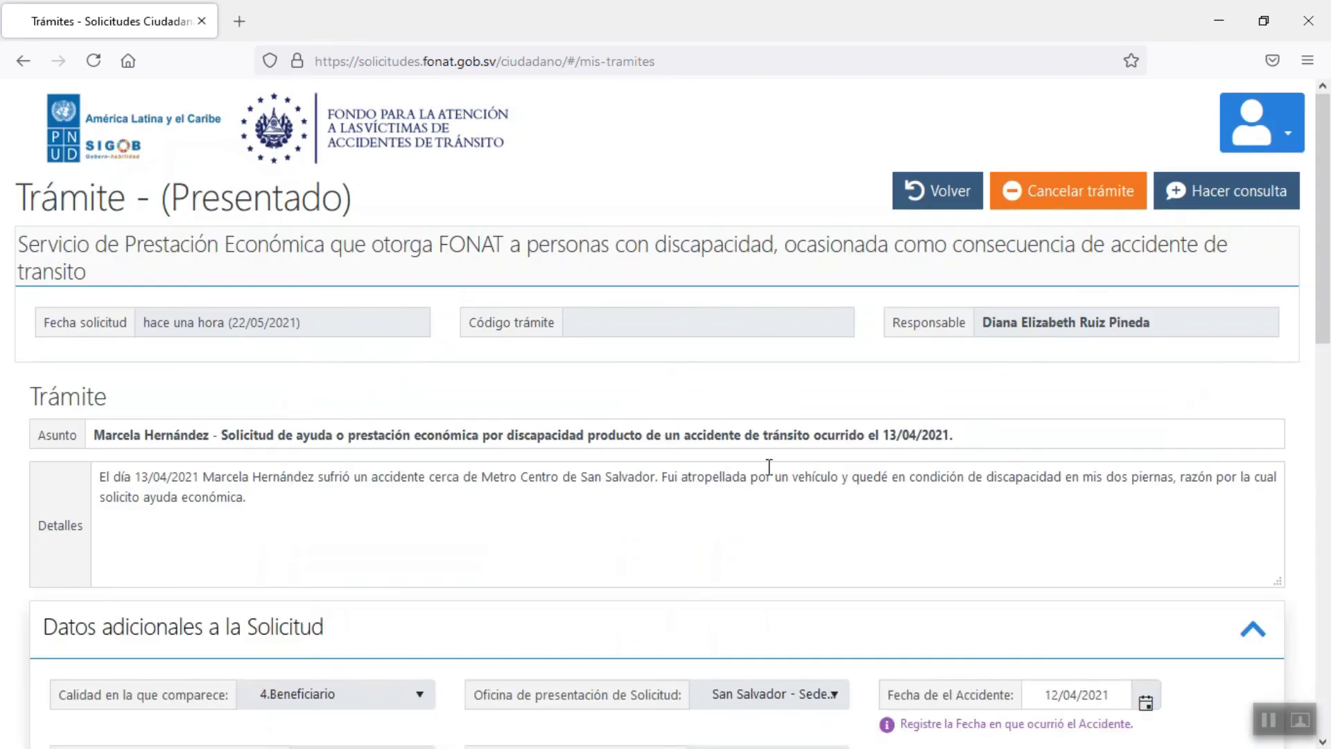
click(1238, 198)
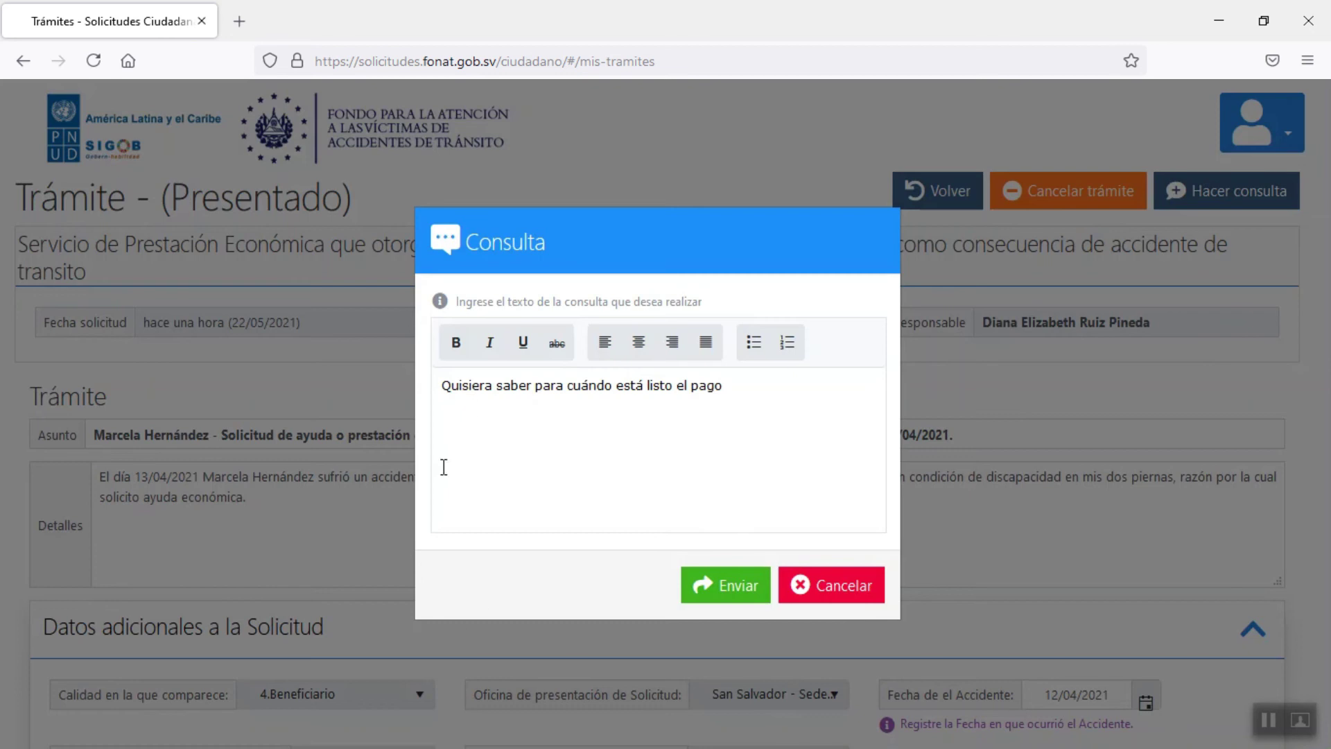
click(741, 591)
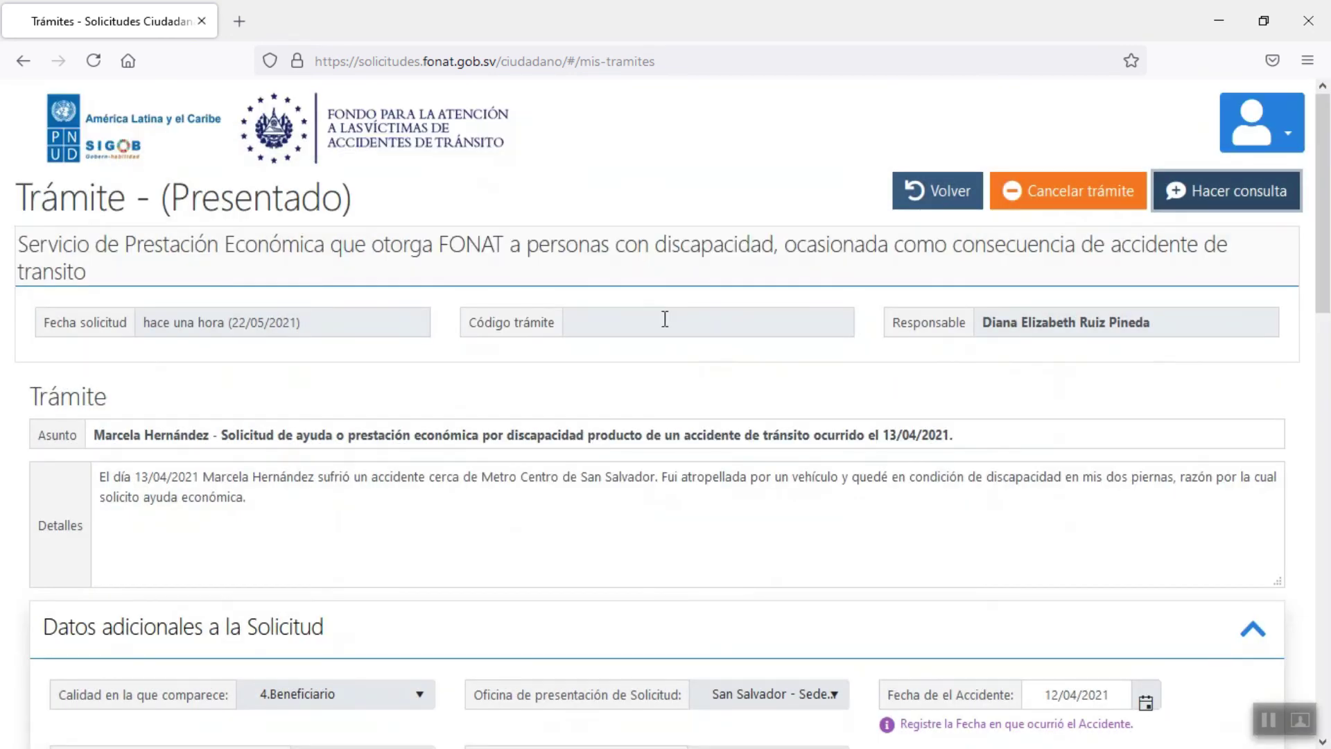
scroll(664, 319, down, 15)
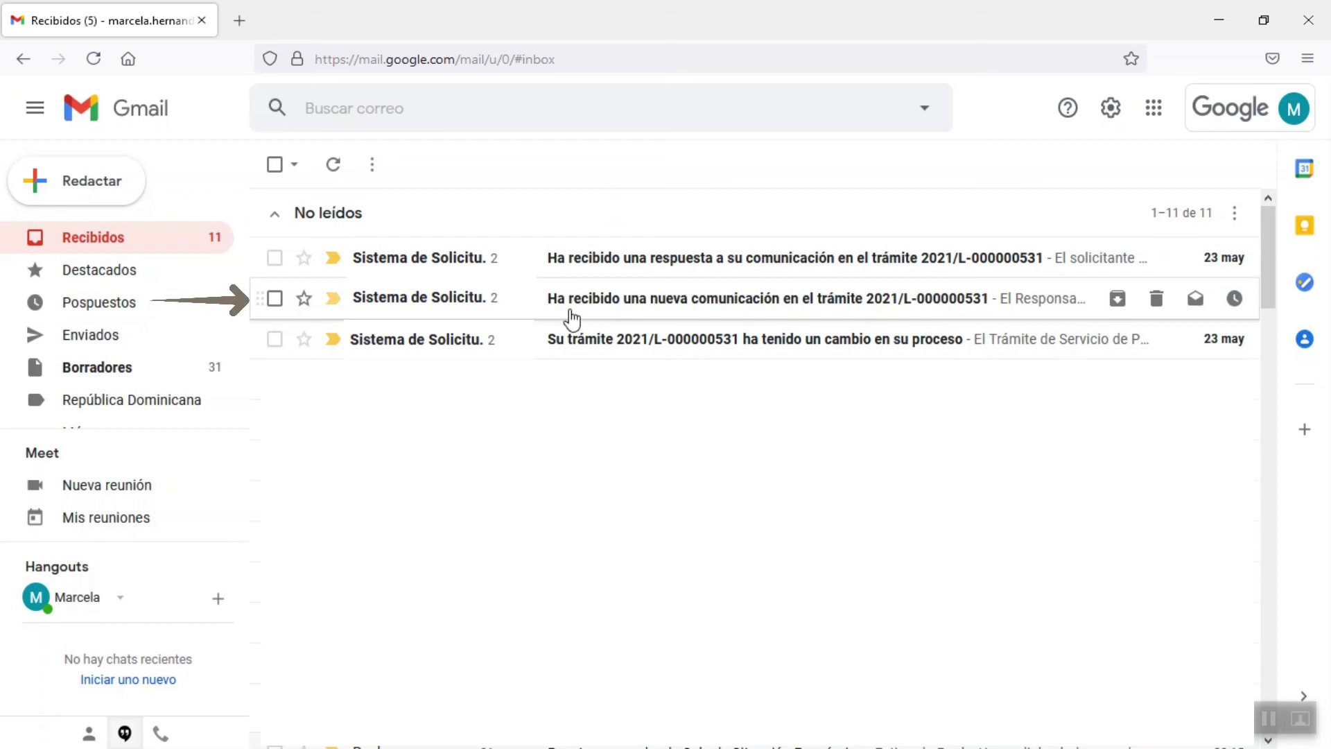
mouse_move(417, 319)
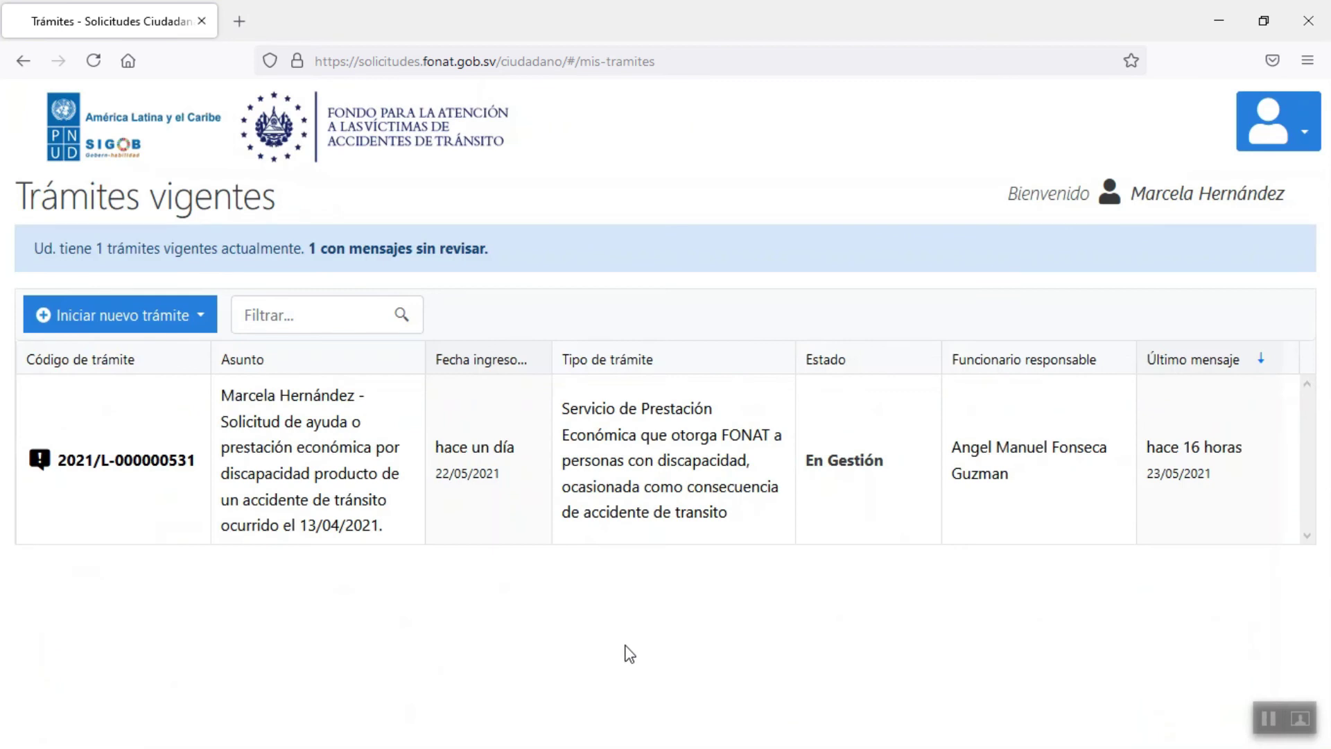
Open the disability benefit request that is in process and examine its data, the officials' messages and the Recorrido timeline
click(691, 477)
scroll(688, 477, down, 1)
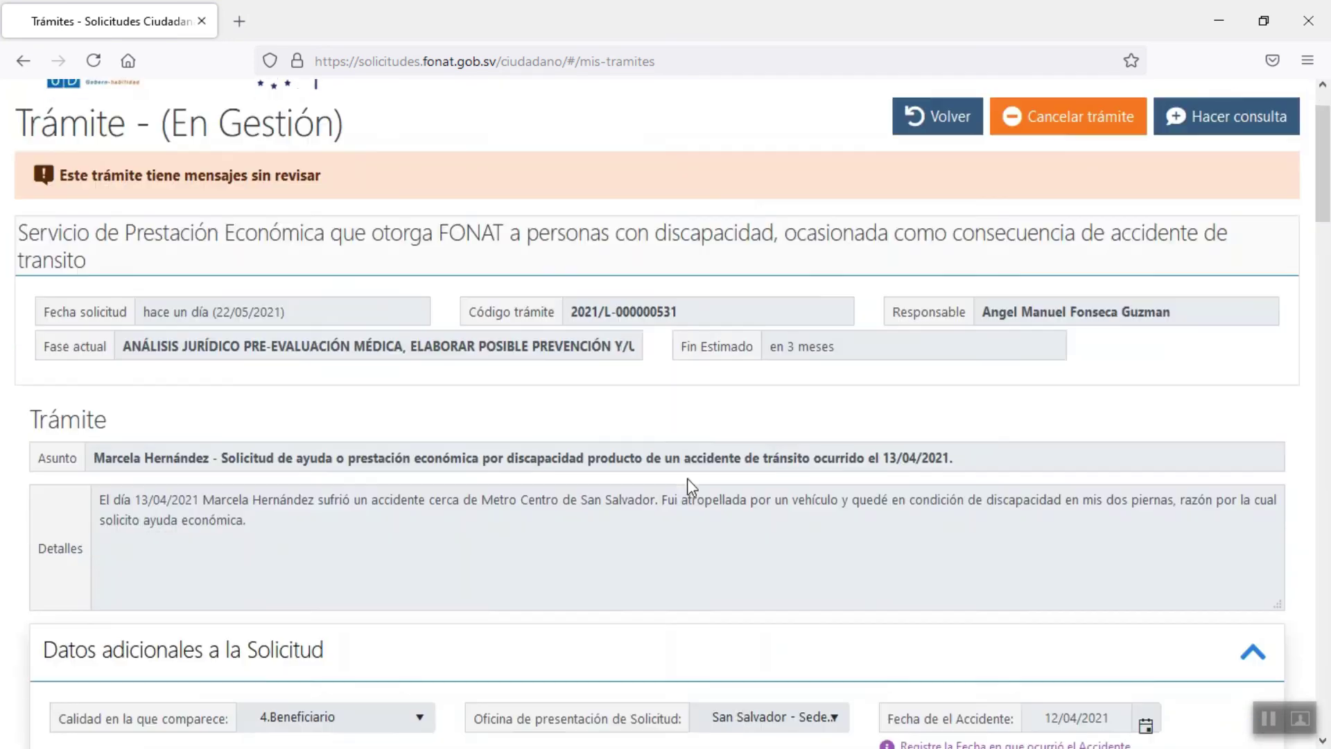
scroll(688, 478, down, 3)
scroll(692, 508, down, 15)
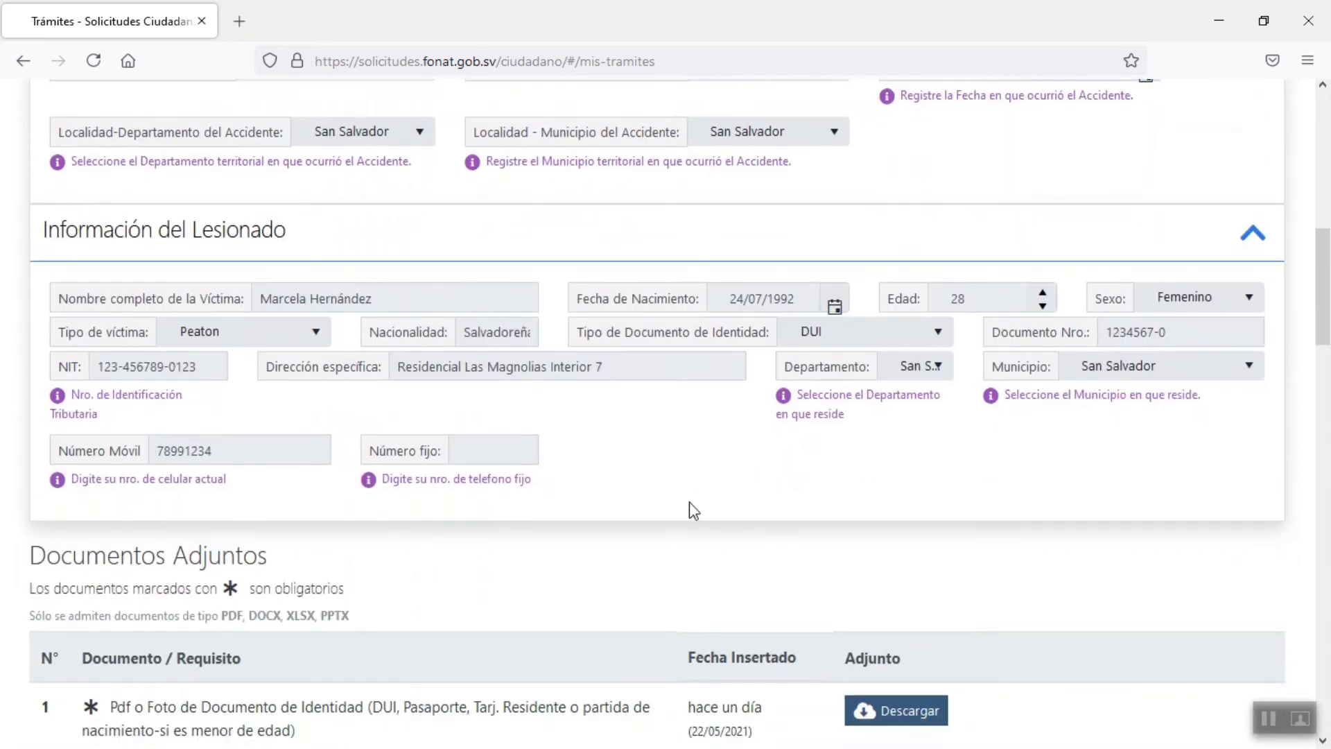
scroll(692, 502, down, 7)
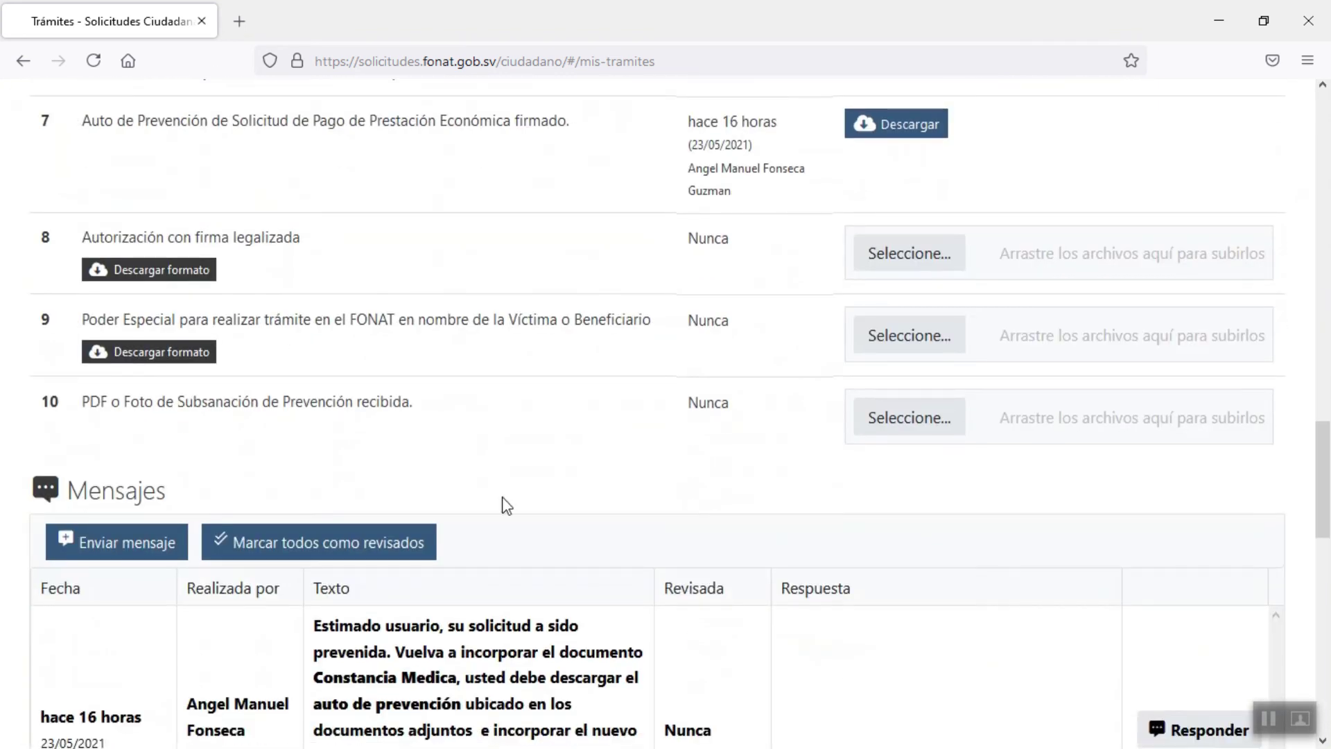
scroll(179, 511, down, 4)
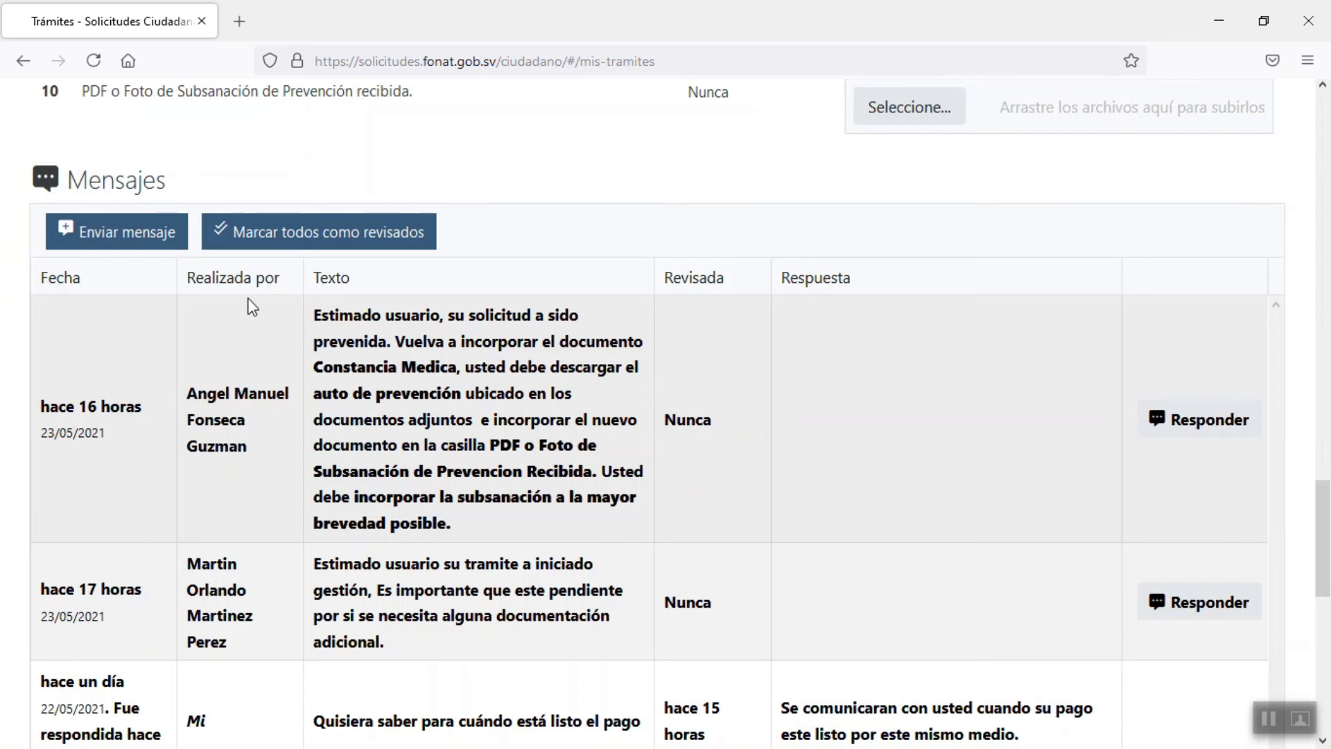
scroll(239, 416, down, 1)
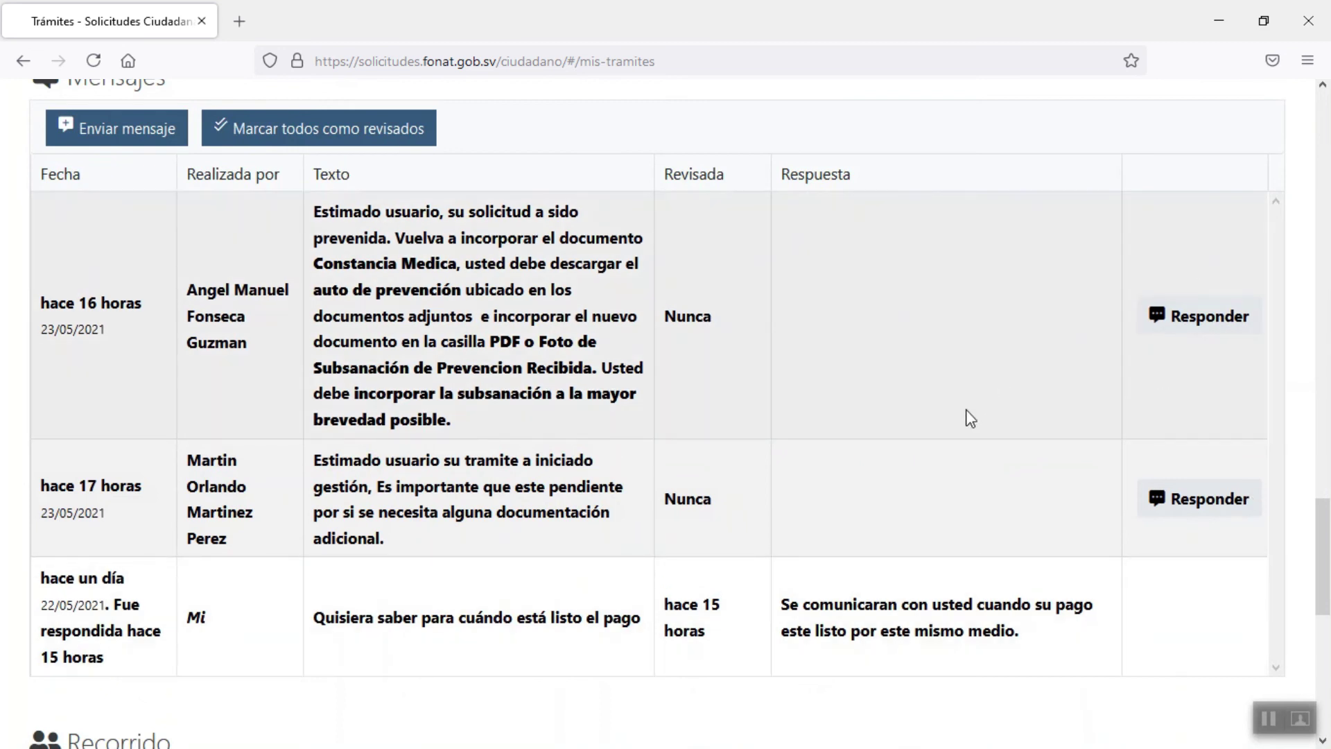
scroll(810, 424, down, 5)
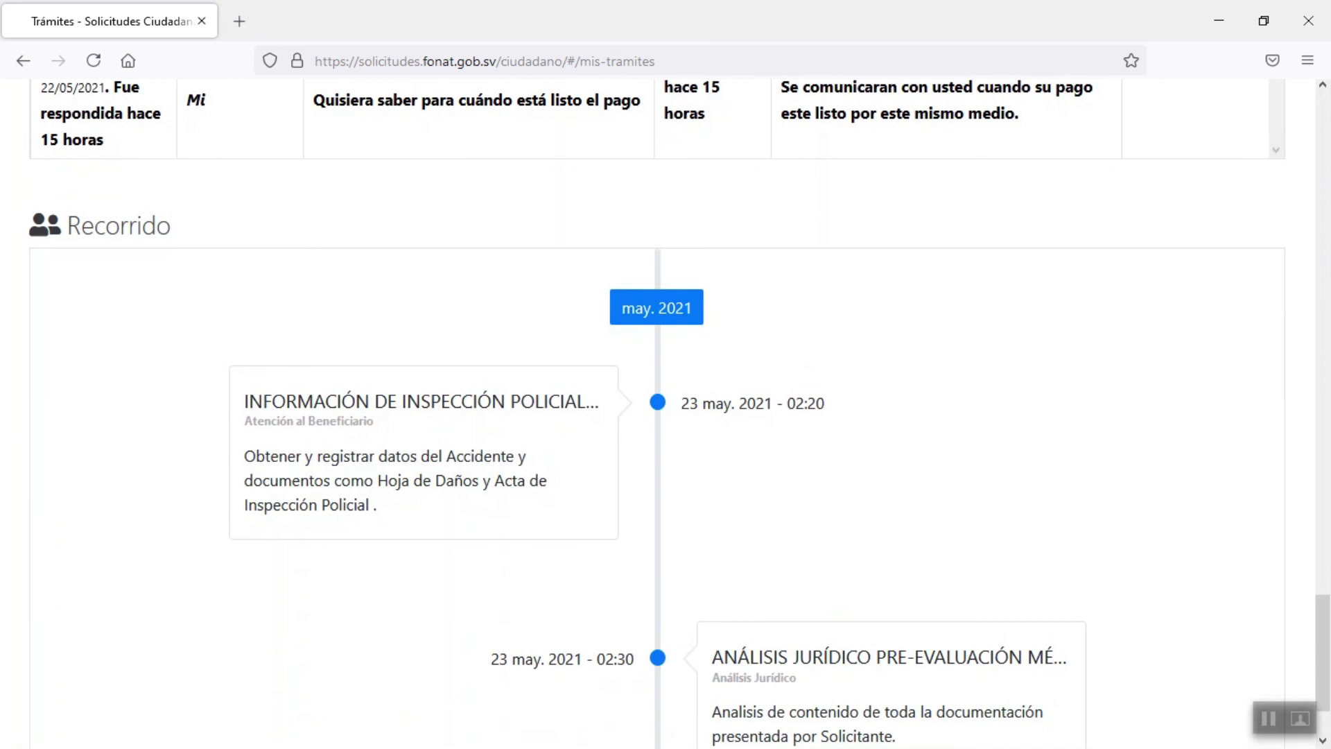
scroll(416, 309, down, 1)
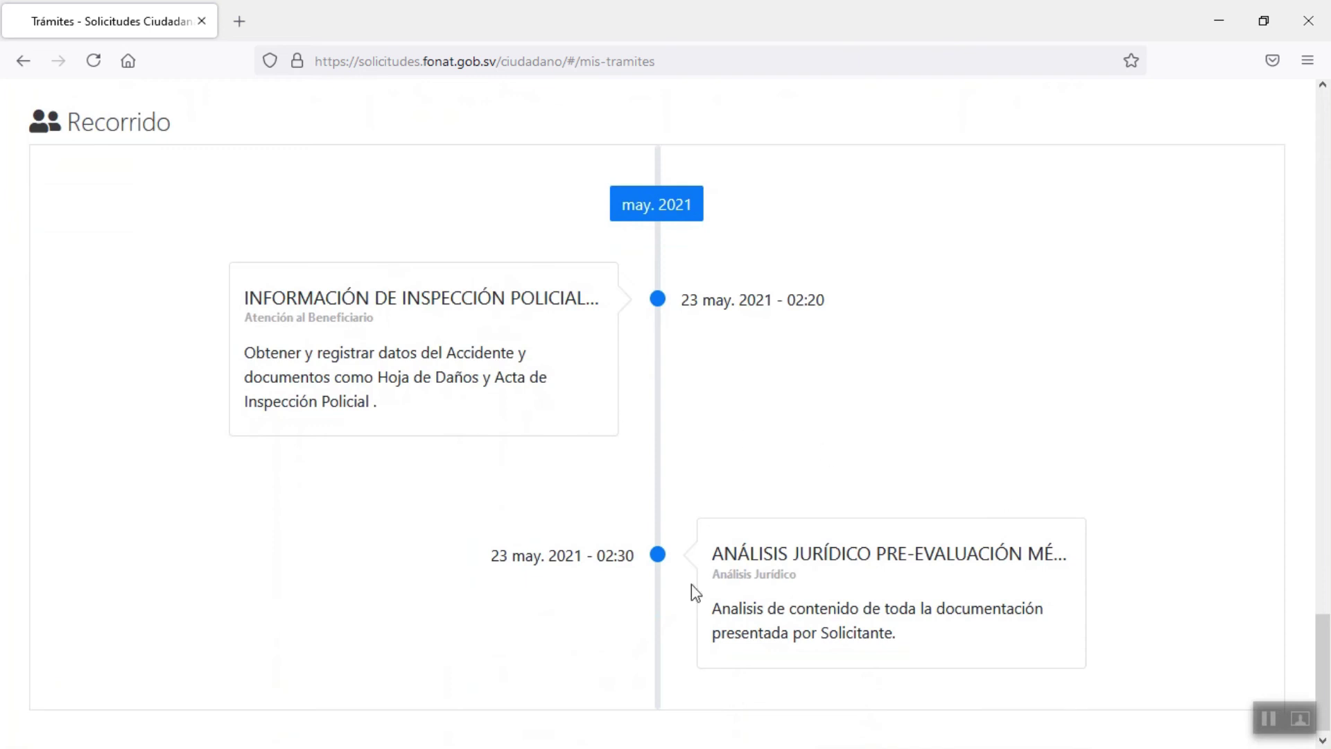
scroll(693, 559, down, 1)
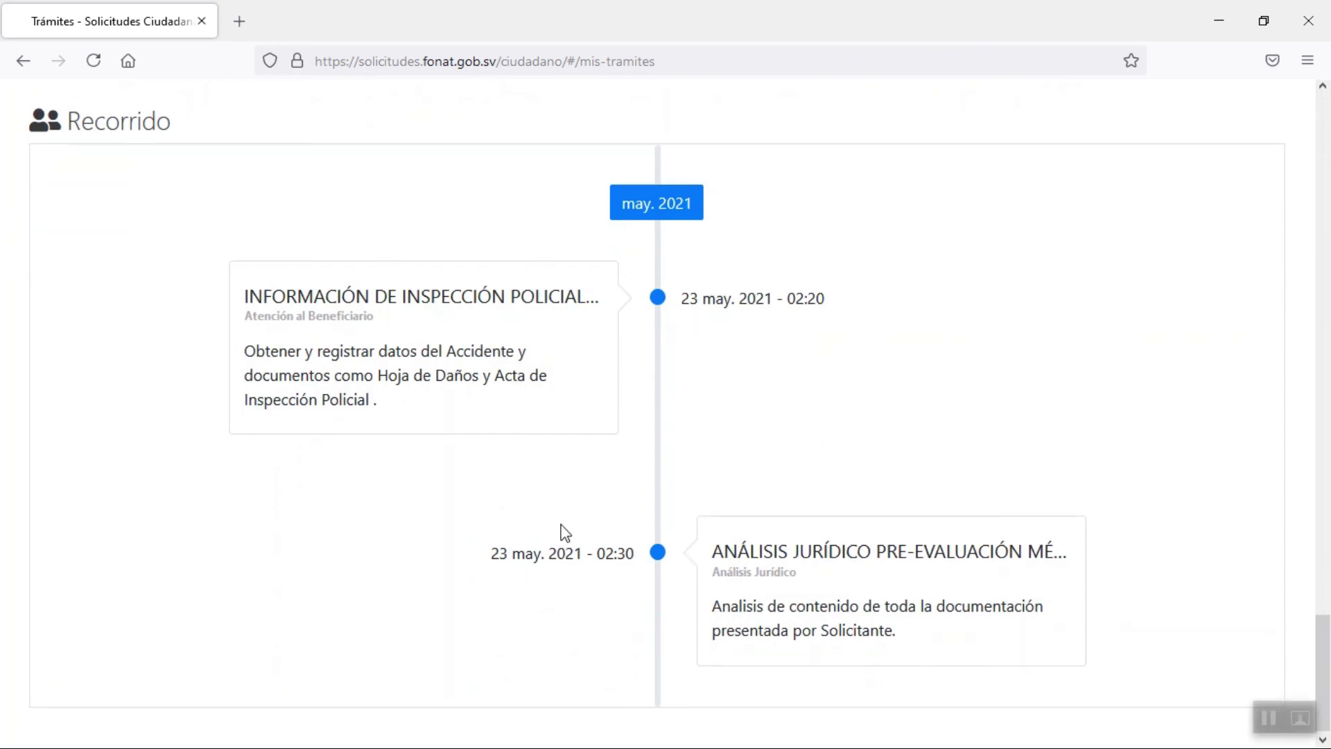
Review the request's attached documents list for the prevention notice and the requirements still open for upload
scroll(575, 532, up, 10)
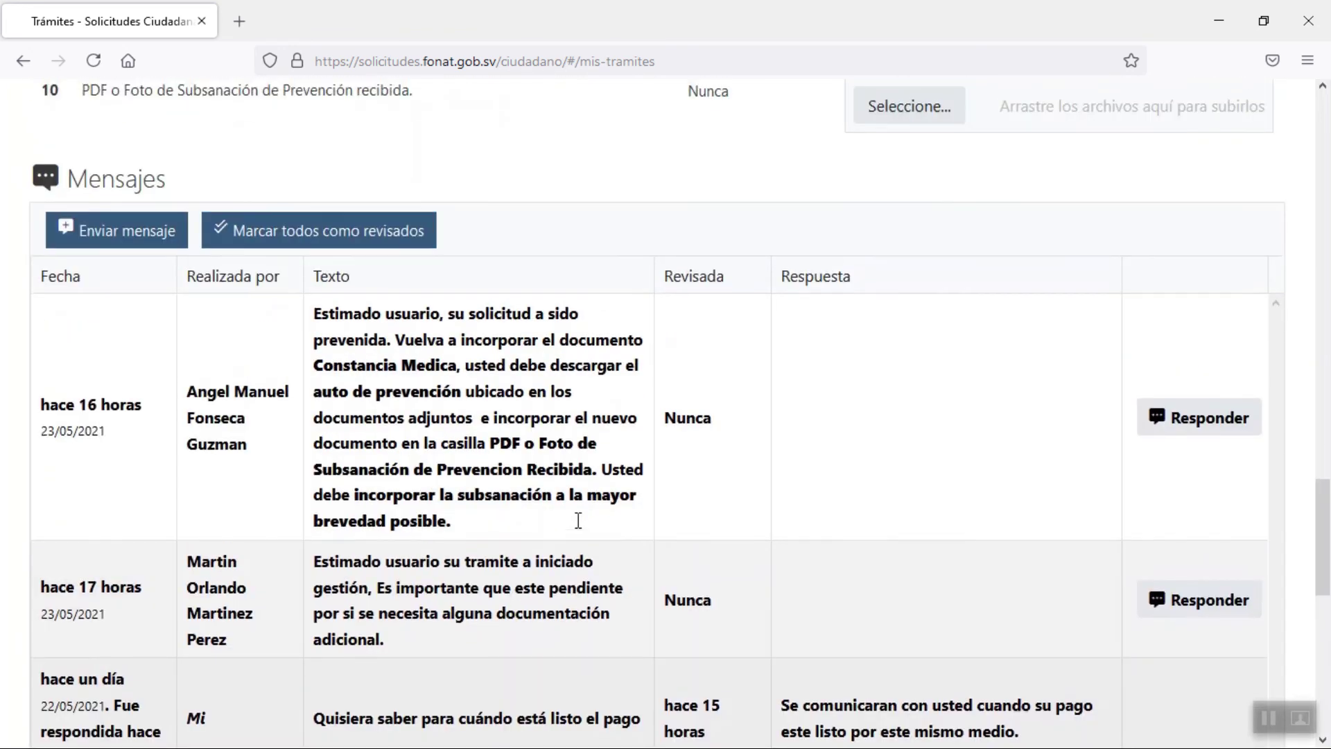
scroll(635, 544, up, 3)
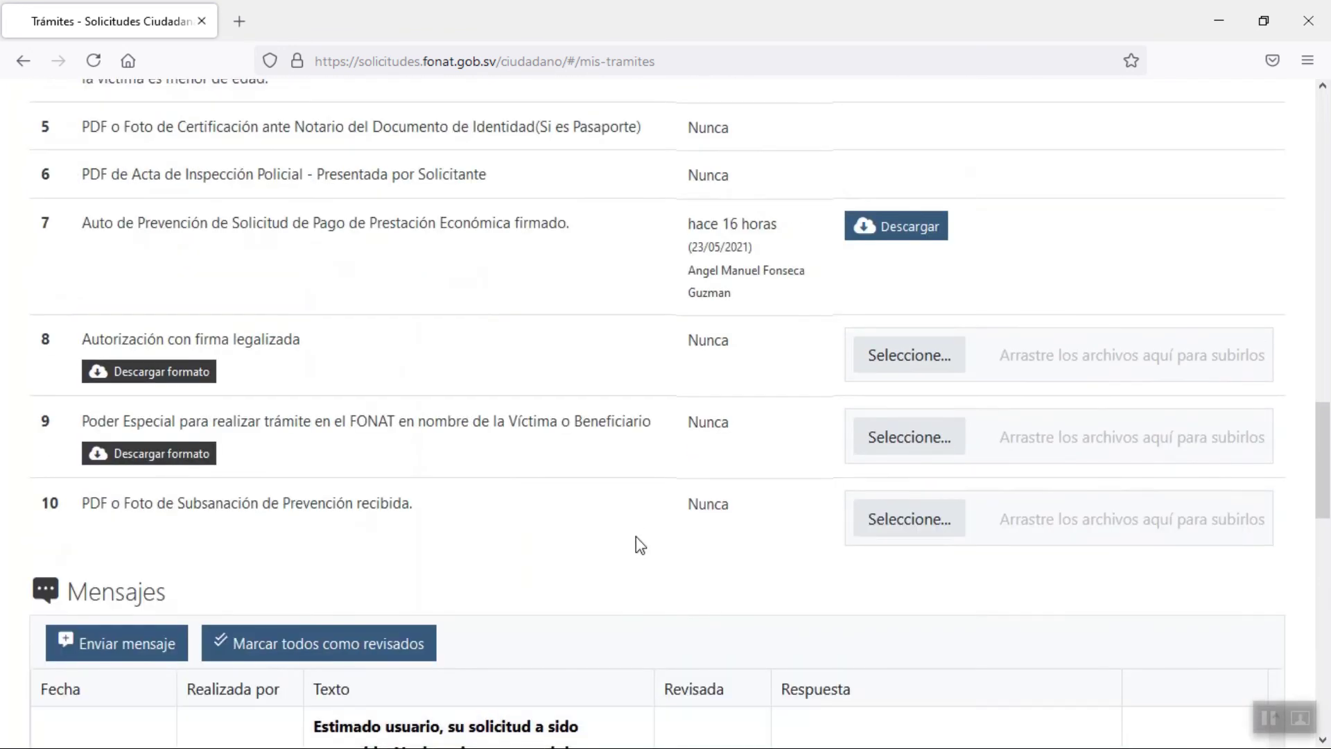
scroll(635, 538, up, 3)
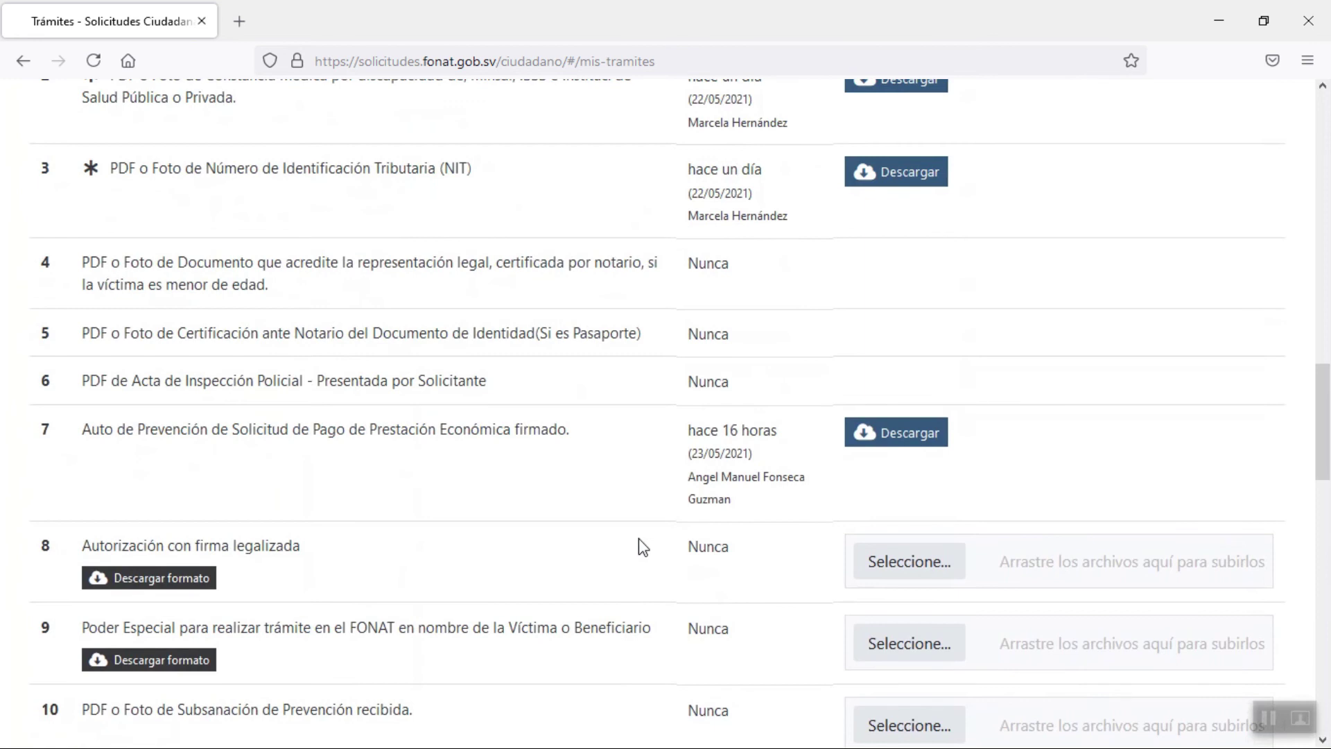
scroll(638, 538, up, 2)
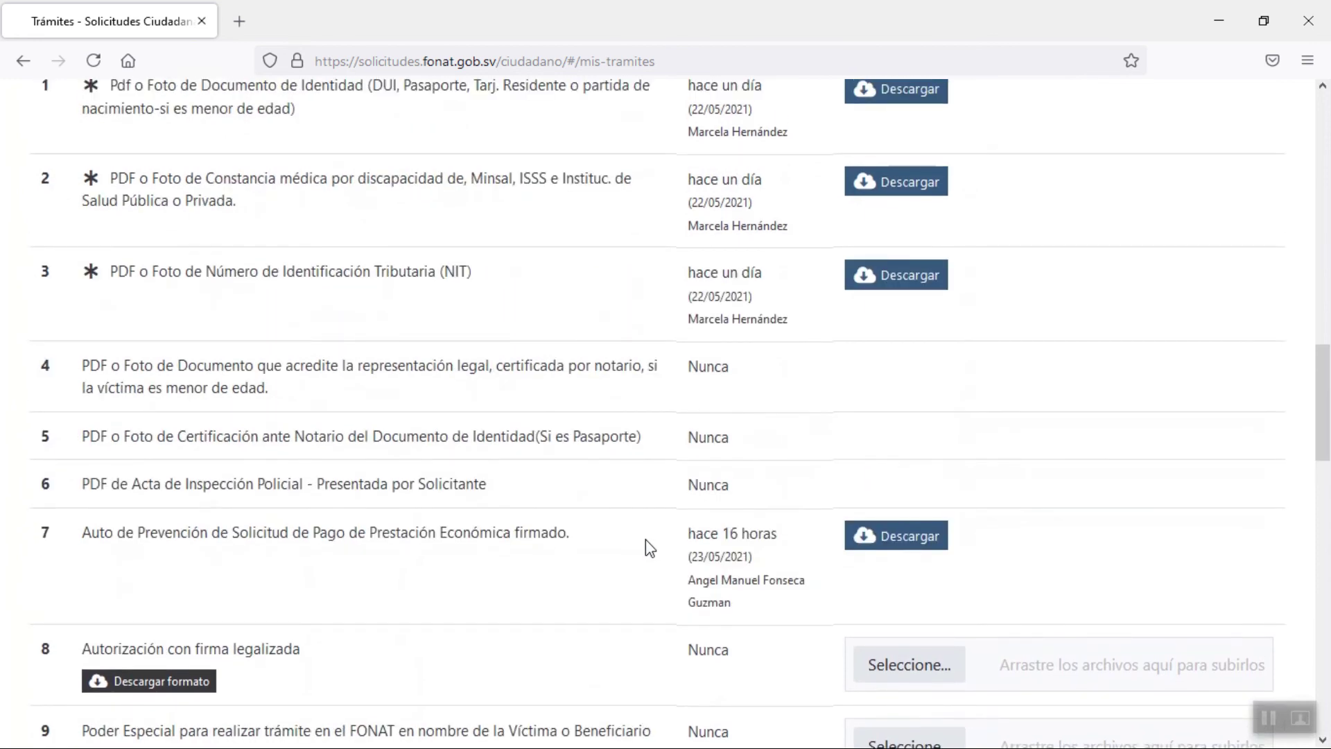
scroll(646, 540, up, 3)
scroll(585, 624, down, 6)
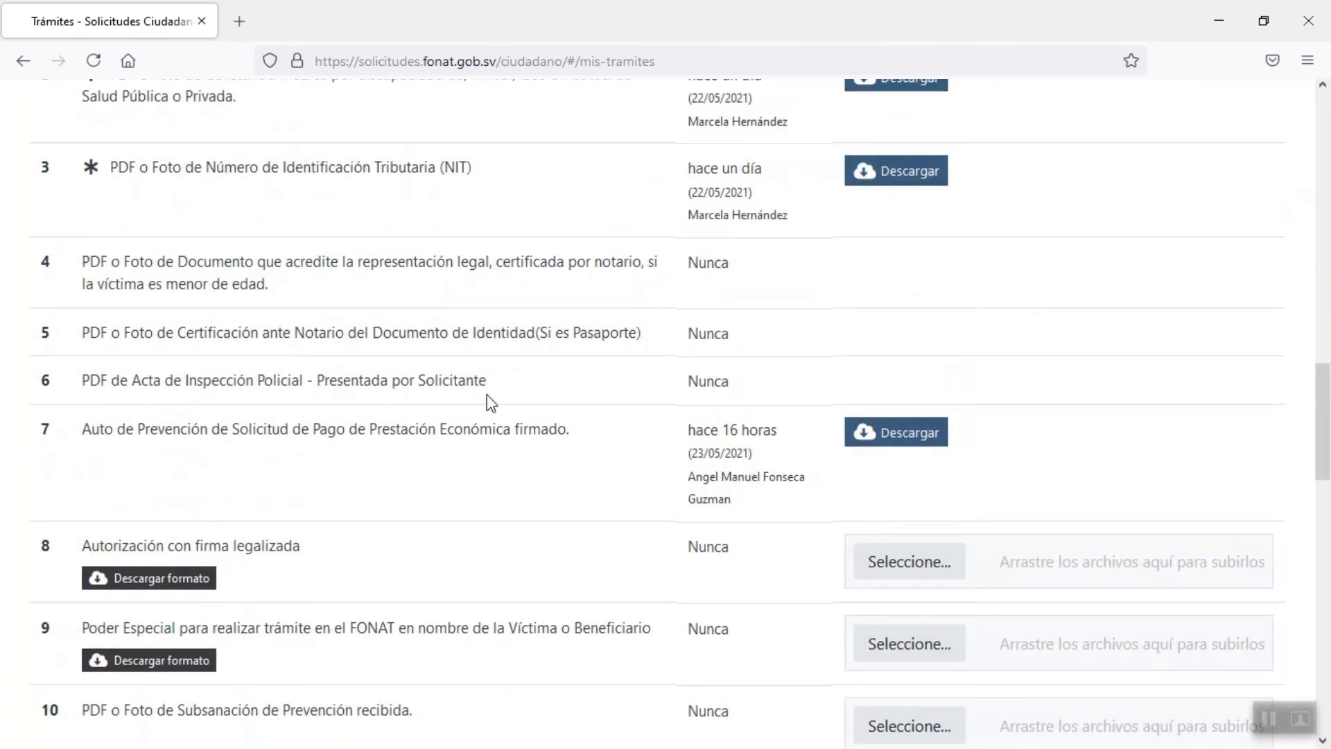
scroll(487, 394, up, 3)
scroll(487, 394, up, 2)
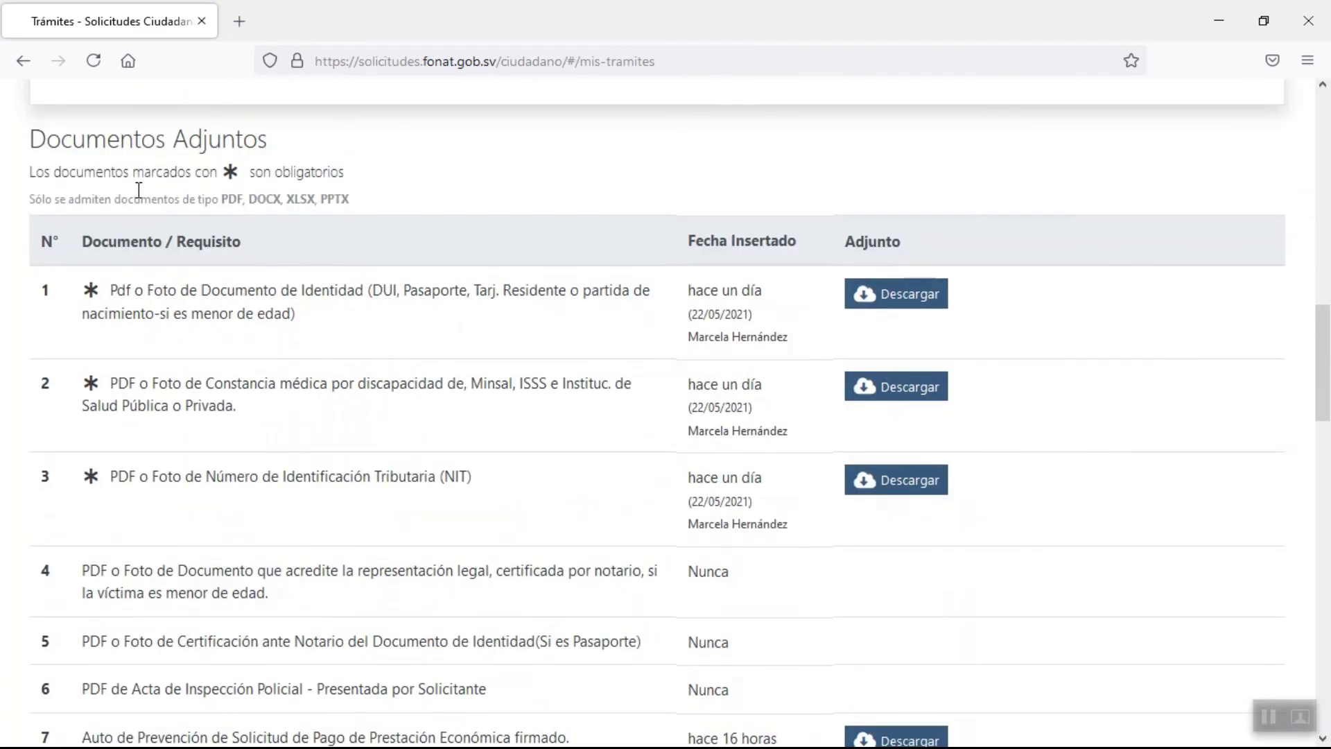
Download the signed Auto de Prevención de Solicitud de Pago de Prestación Económica and save the PDF file
scroll(311, 166, down, 3)
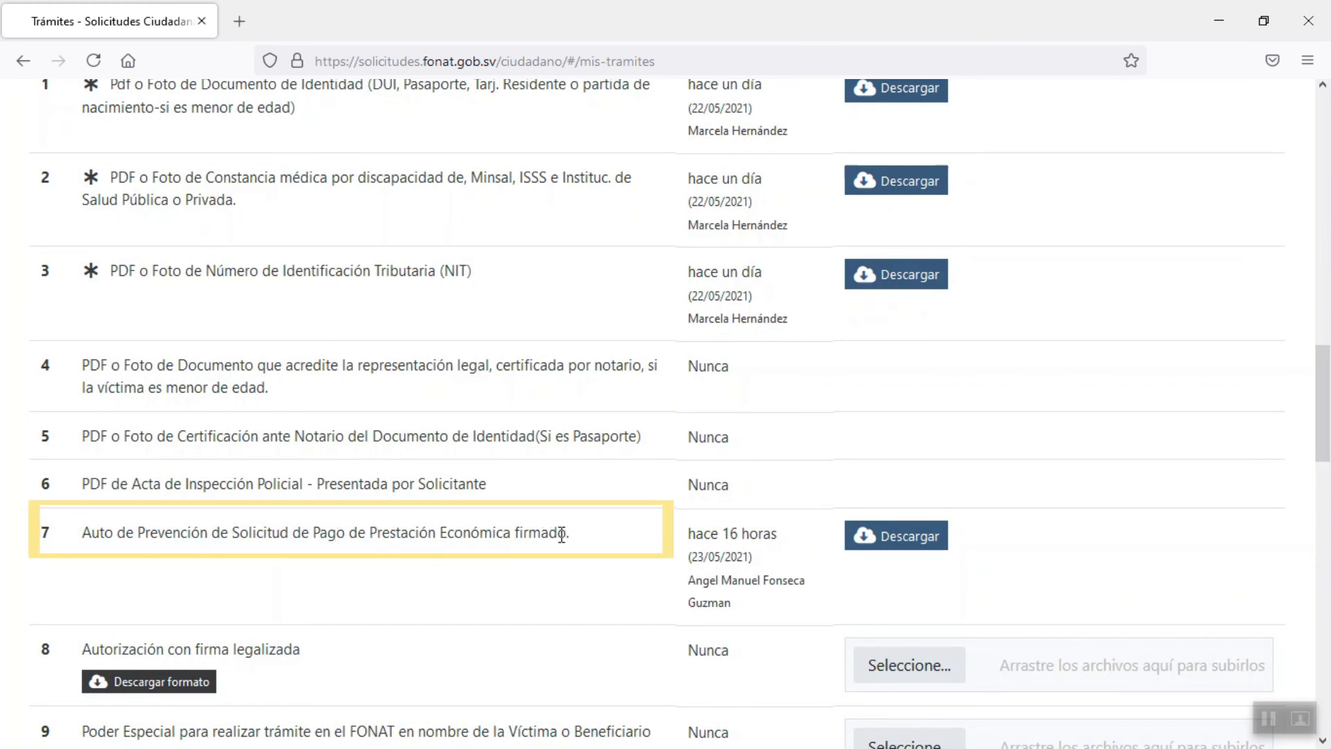
click(910, 536)
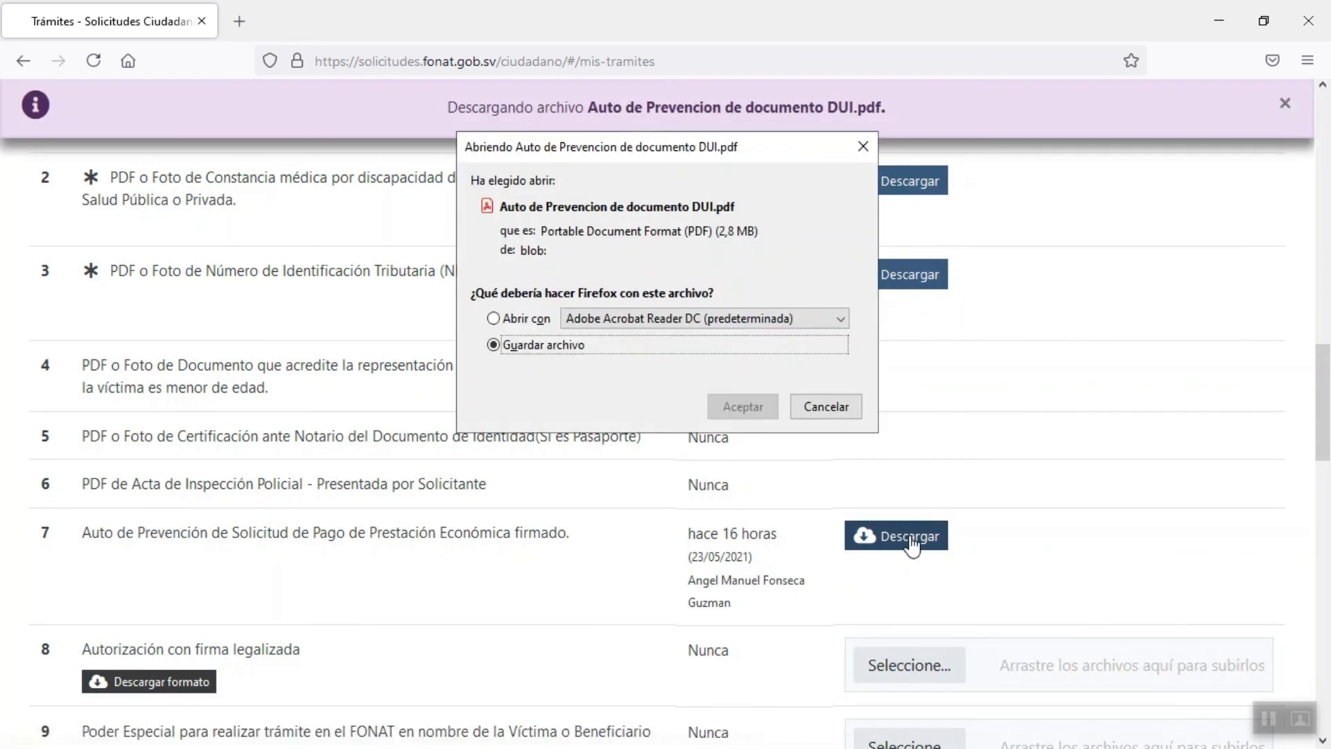
click(743, 406)
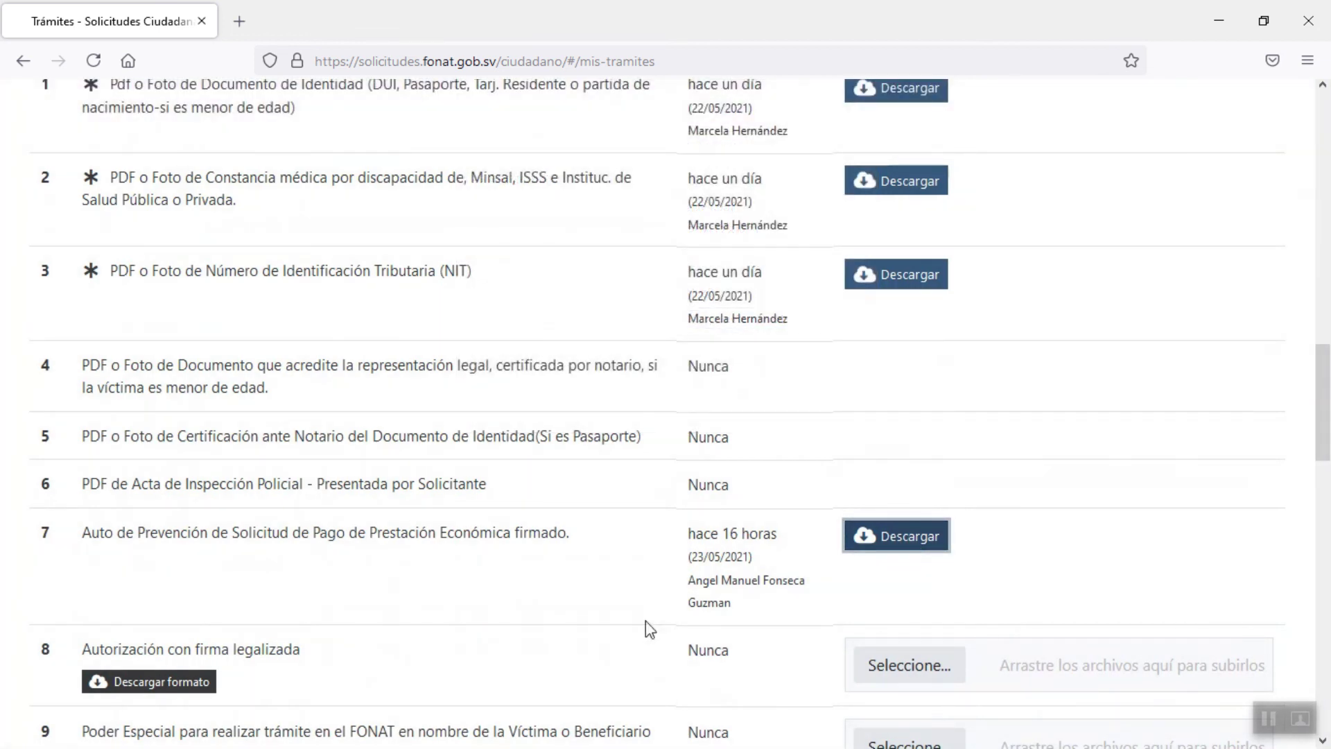
Attach SUBSANACIÓN.pdf to the requirement PDF o Foto de Subsanación de Prevención recibida
scroll(646, 621, down, 3)
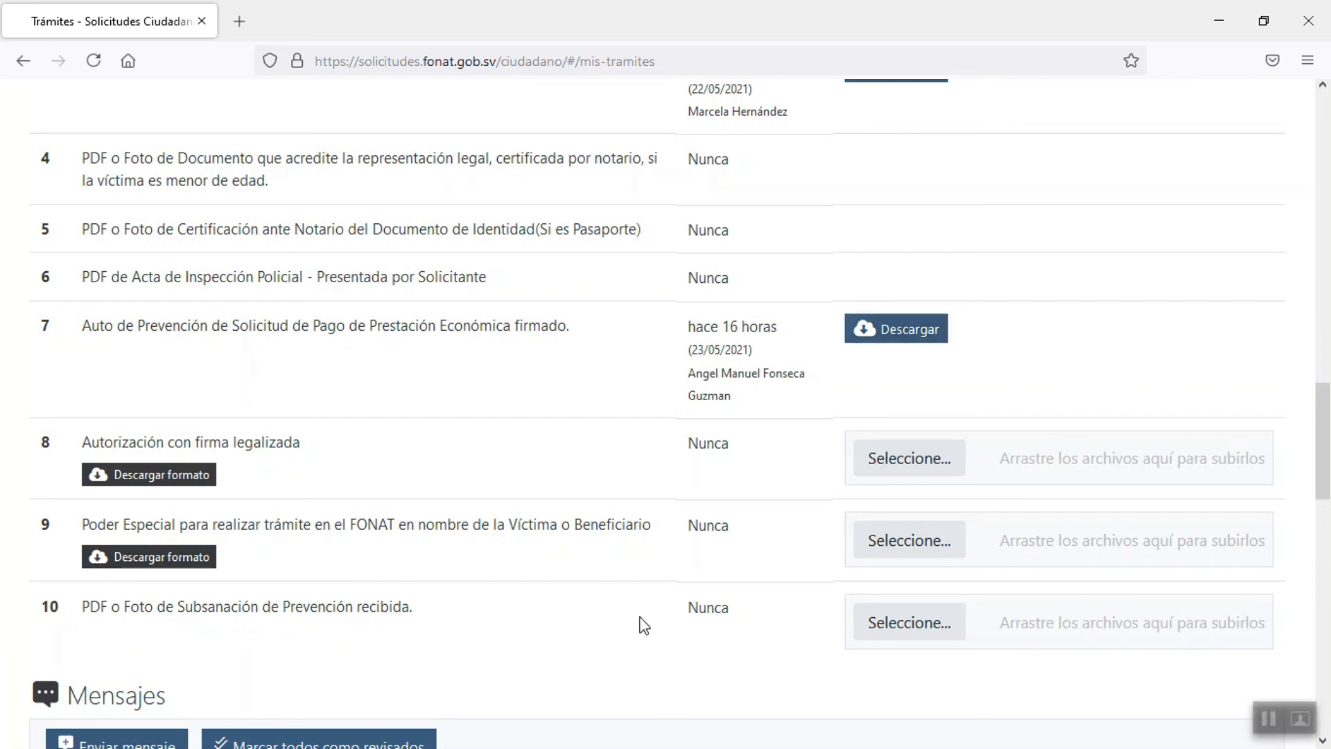
click(923, 624)
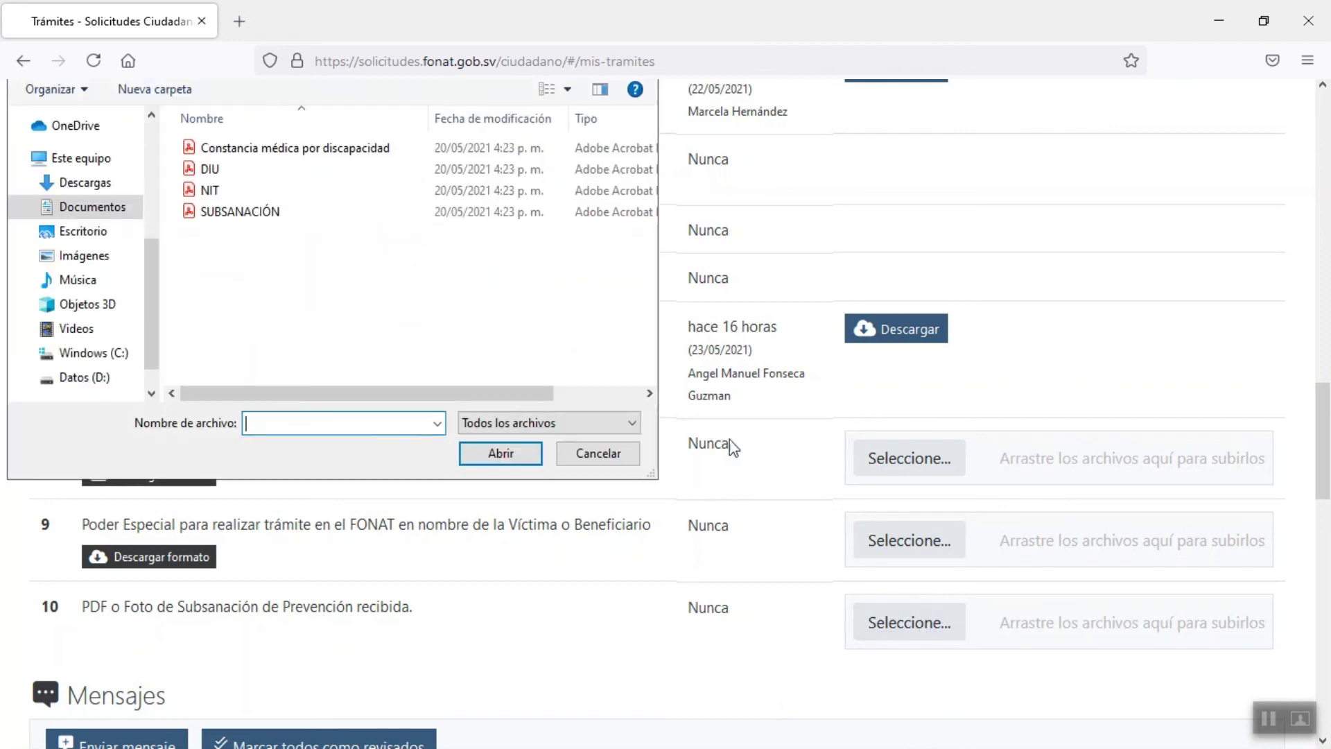
double_click(267, 211)
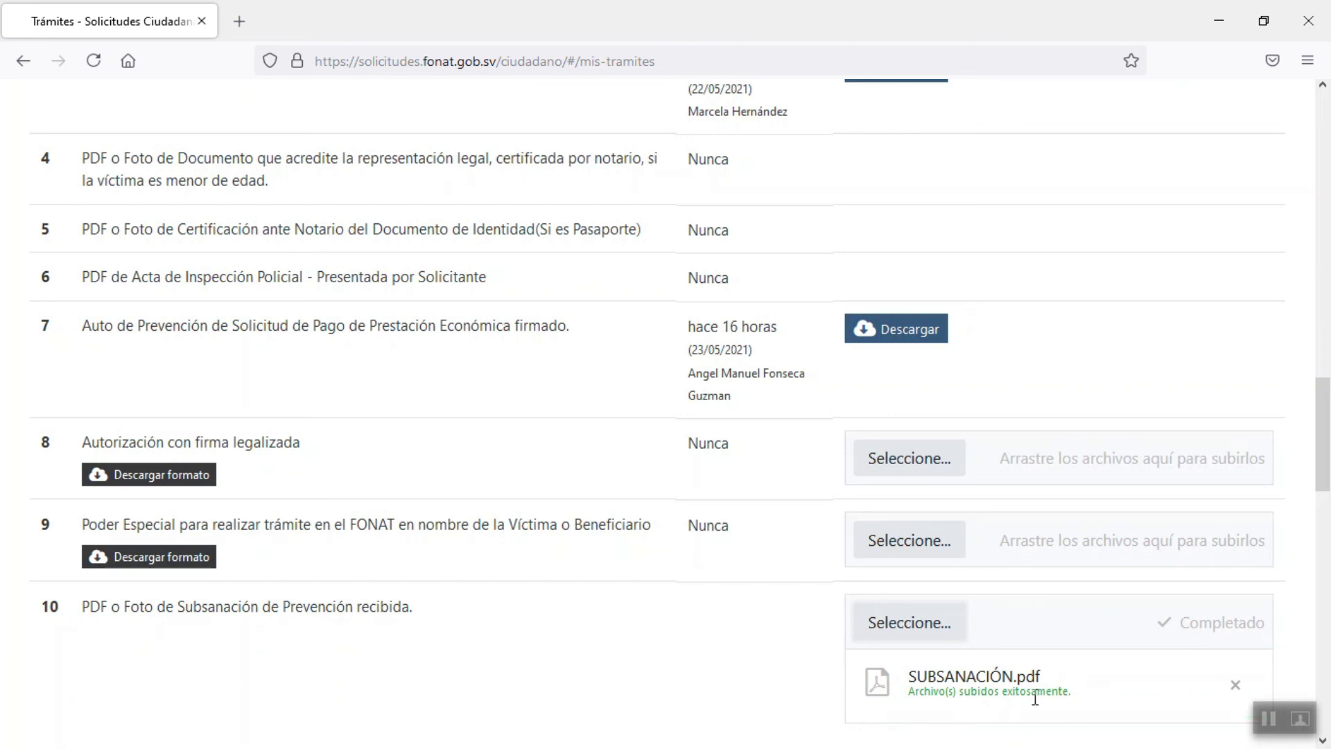
scroll(593, 611, up, 15)
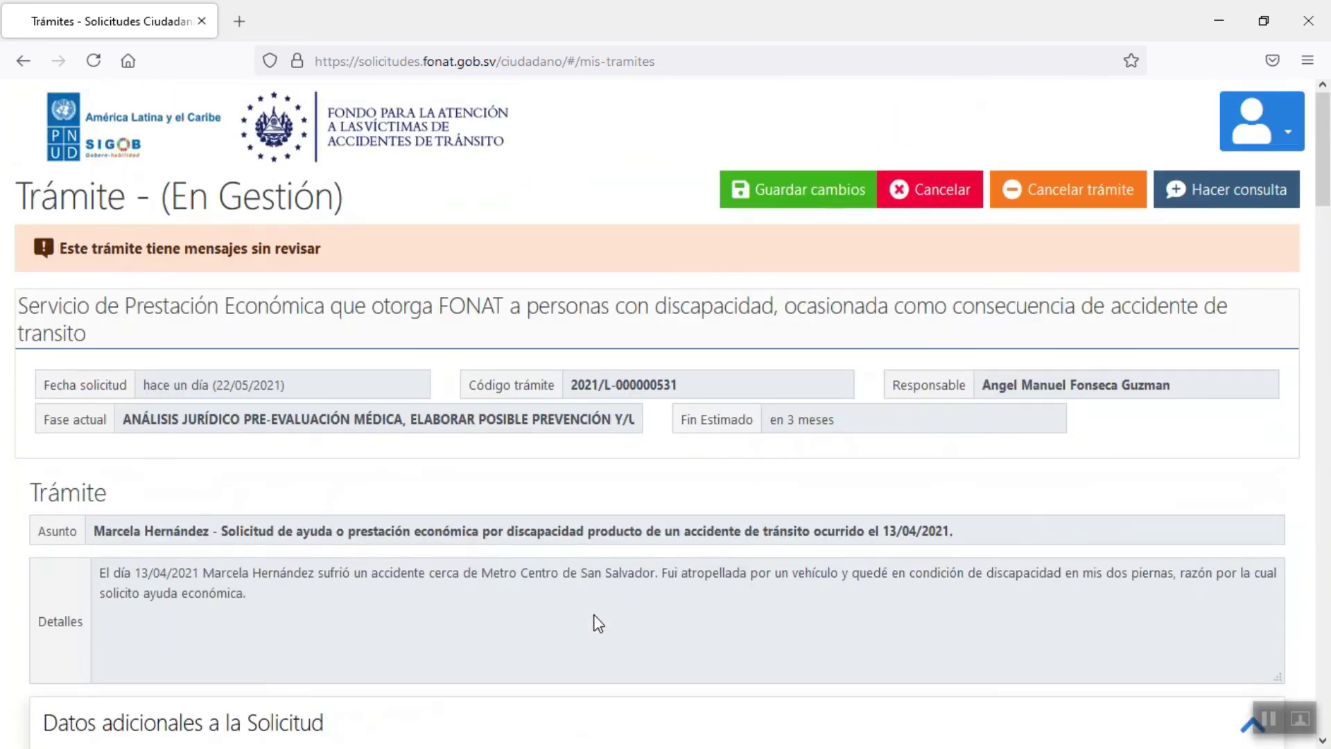